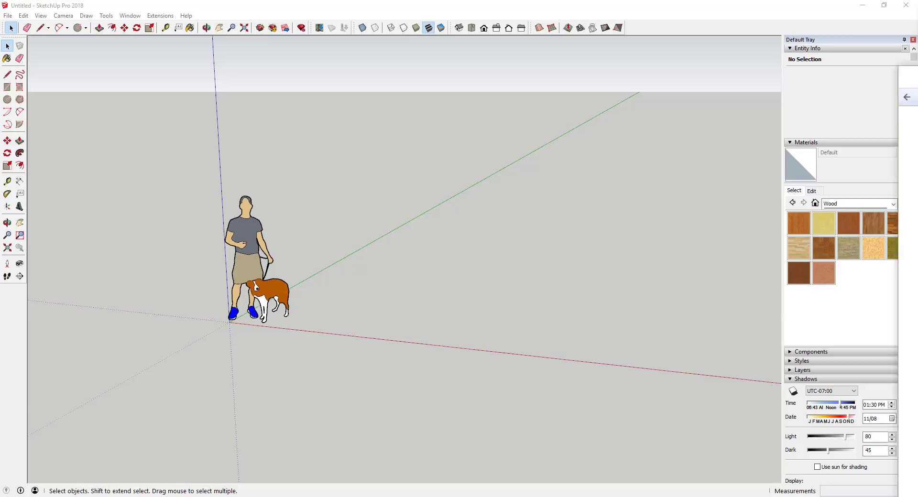
# Switch to the Pinterest page in the browser and examine the reference photo of the rippled slat wall.
pyautogui.hotkey('alt', 'Tab')
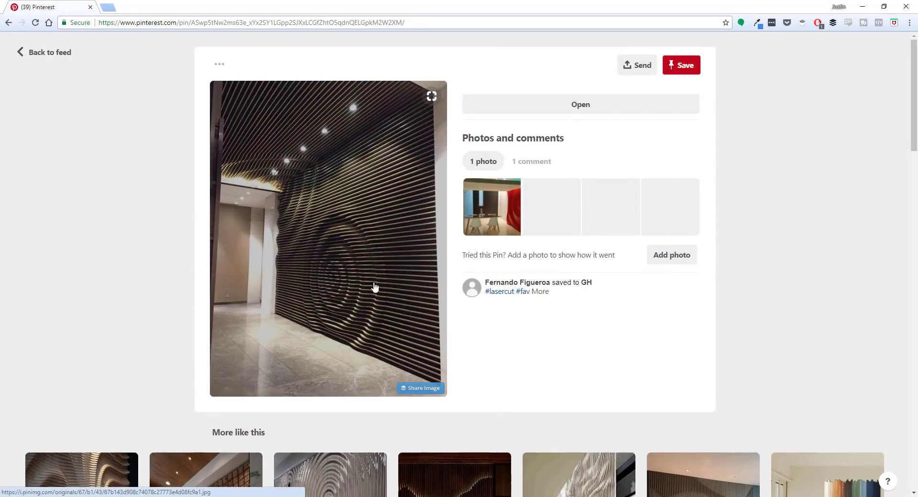
pyautogui.moveTo(430, 6)
pyautogui.mouseDown()
pyautogui.moveTo(670, 156)
pyautogui.moveTo(917, 158)
pyautogui.mouseUp()
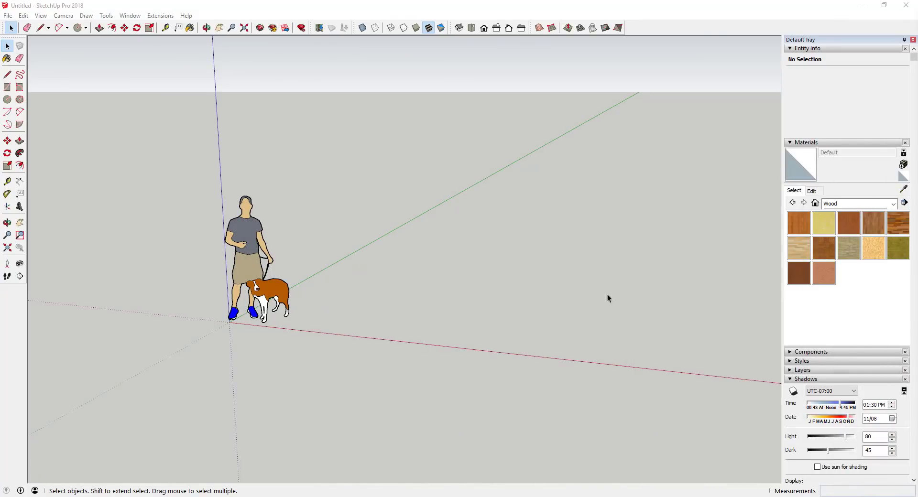
# In SketchUp, draw a 6" by 20' rectangle on the ground, starting along the red axis and running in the green direction.
pyautogui.moveTo(510, 288)
pyautogui.mouseDown(button='middle')
pyautogui.moveTo(683, 265)
pyautogui.moveTo(641, 264)
pyautogui.moveTo(644, 274)
pyautogui.moveTo(628, 157)
pyautogui.mouseUp(button='middle')
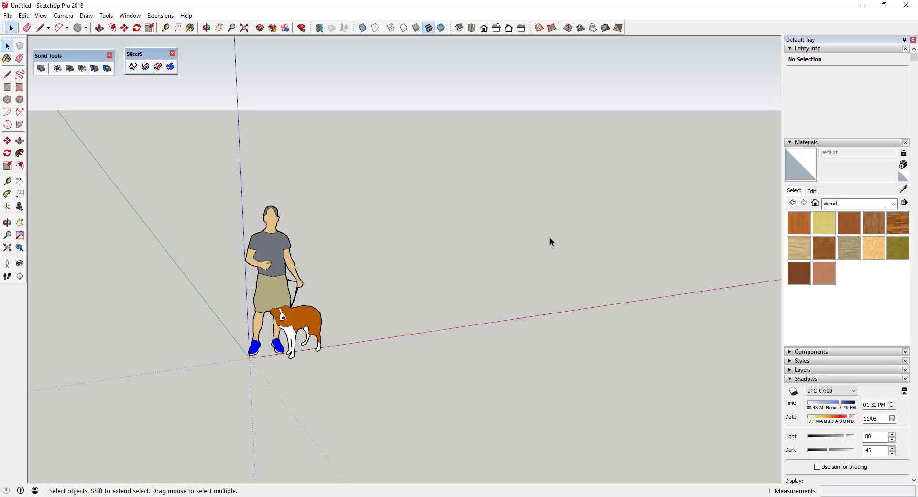
pyautogui.moveTo(521, 261)
pyautogui.mouseDown(button='middle')
pyautogui.moveTo(506, 258)
pyautogui.moveTo(516, 259)
pyautogui.mouseUp(button='middle')
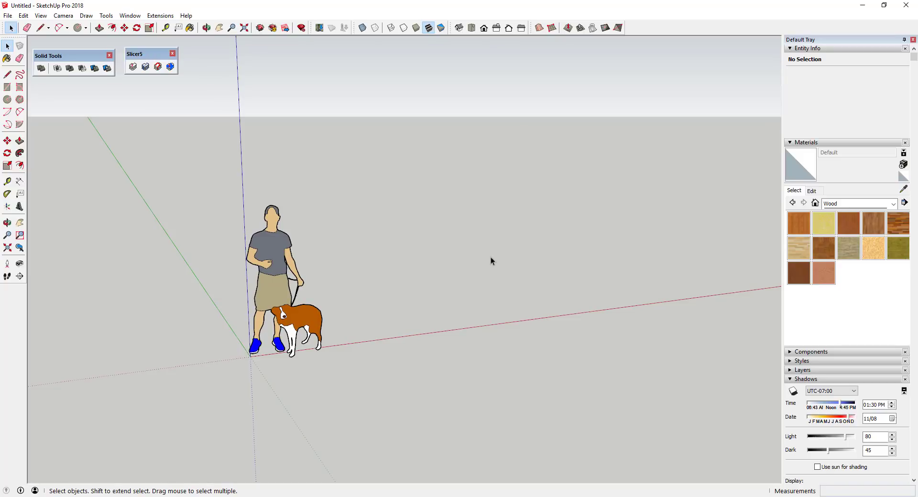
pyautogui.moveTo(489, 267); pyautogui.dragTo(504, 292, button='middle')
pyautogui.press('r')
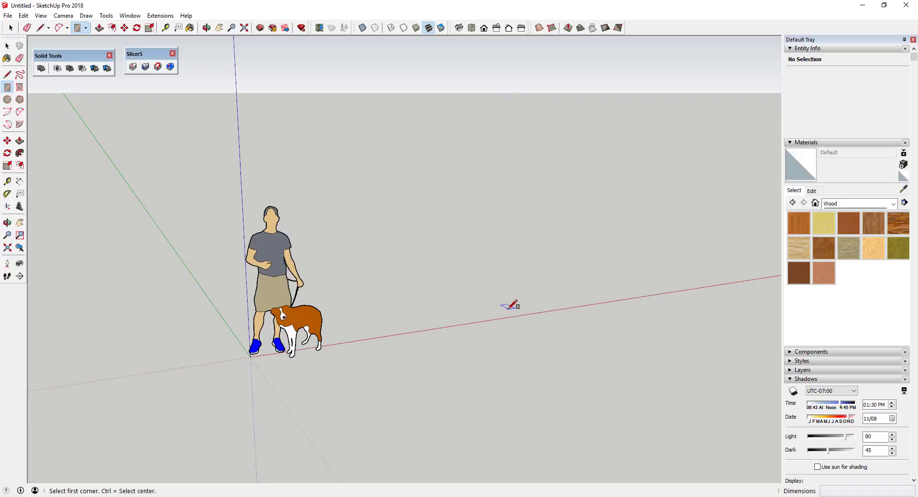
pyautogui.click(535, 311)
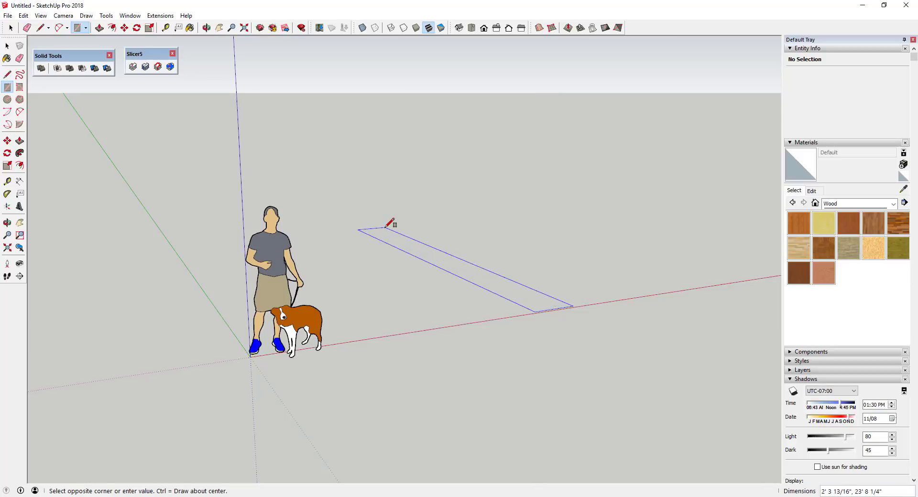
pyautogui.write("6,20'")
pyautogui.press('Return')
pyautogui.press('space')
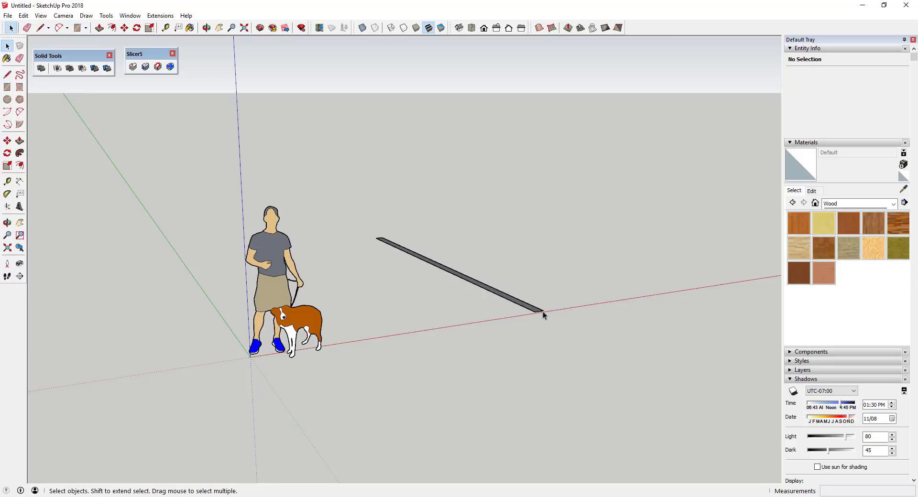
# Push/Pull the narrow rectangle upward into a wall 10' high.
pyautogui.press('p')
pyautogui.click(538, 311)
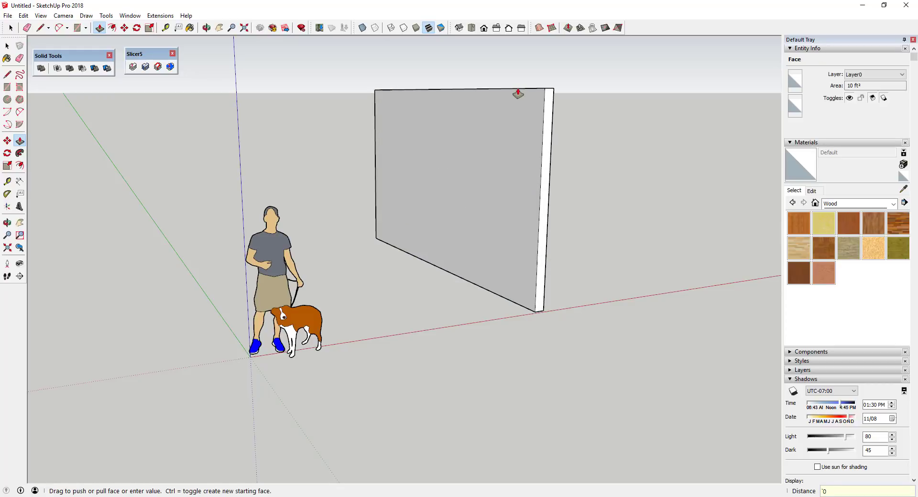
pyautogui.press('Escape')
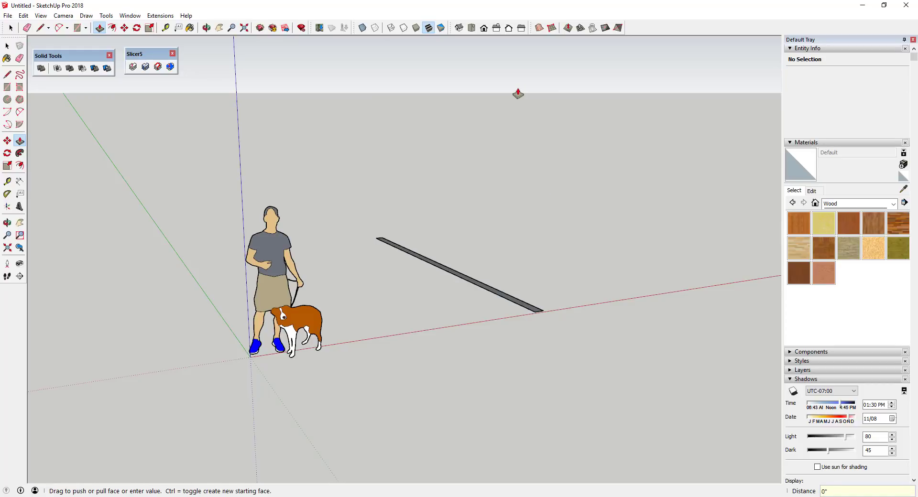
pyautogui.click(536, 313)
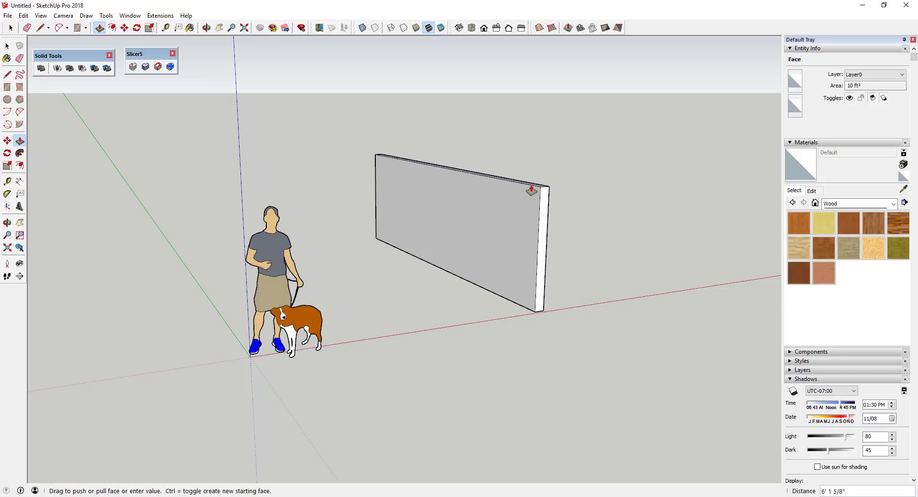
pyautogui.click(530, 185)
pyautogui.press('space')
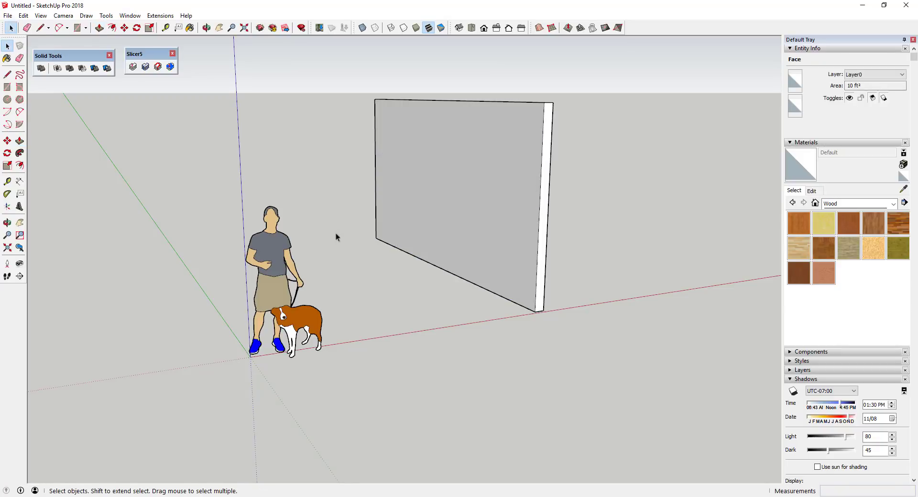
# Delete the scale figure of the man with the dog at the origin.
pyautogui.moveTo(300, 195); pyautogui.dragTo(235, 308)
pyautogui.press('Delete')
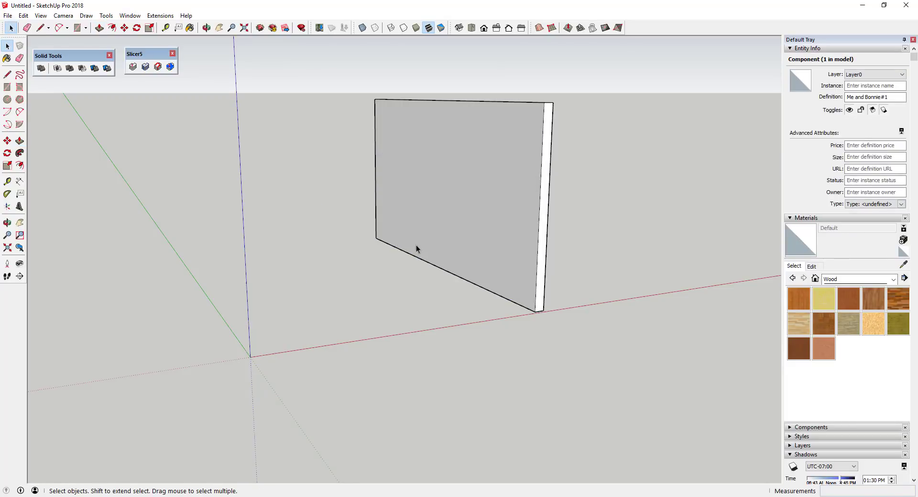
# Make a group from the wall's entire geometry.
pyautogui.moveTo(416, 245); pyautogui.dragTo(472, 199, button='middle')
pyautogui.tripleClick(475, 182)
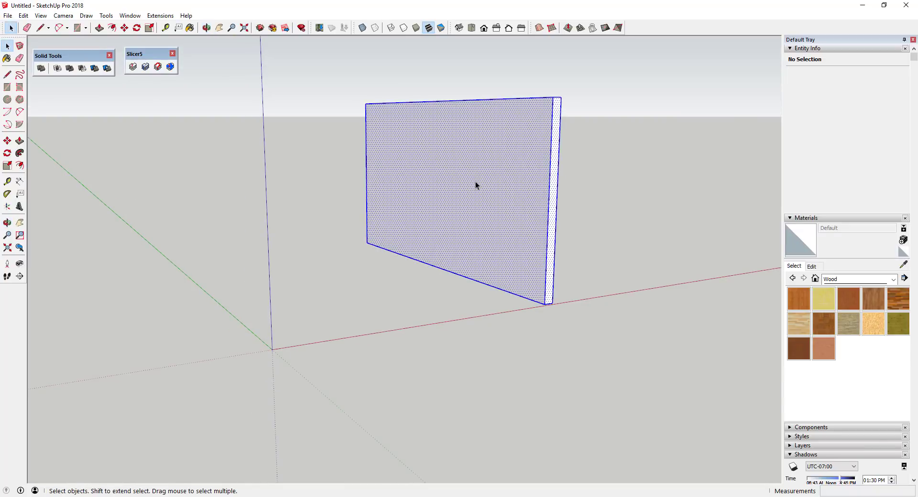
pyautogui.rightClick(476, 181)
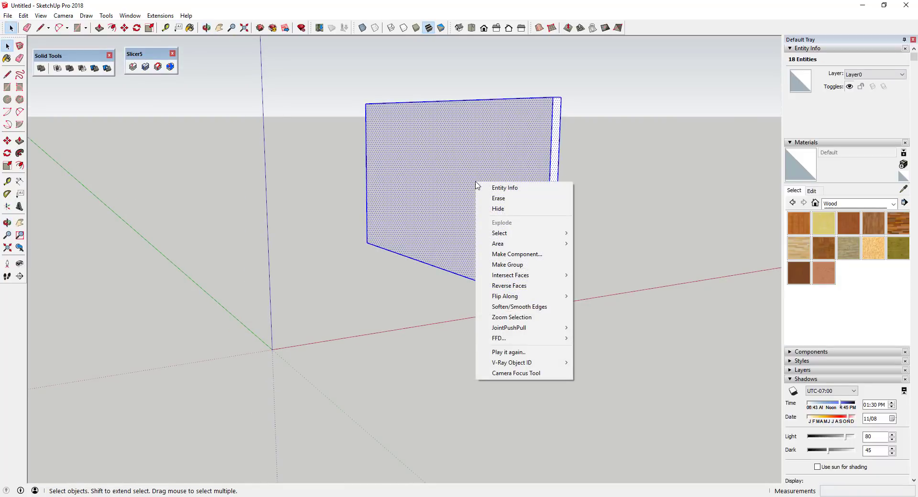
pyautogui.click(507, 264)
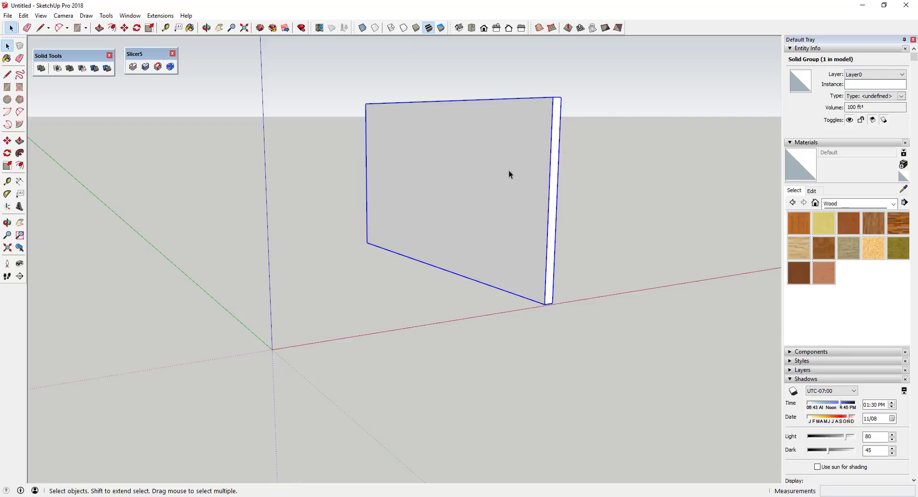
# Draw a circle with a radius of about 1' on the wall's large face, outside the group.
pyautogui.moveTo(509, 171); pyautogui.dragTo(402, 211, button='middle')
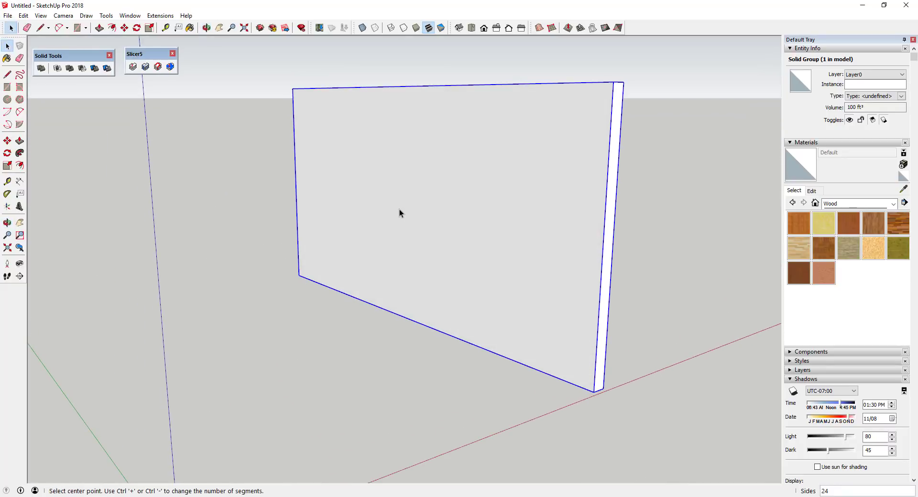
pyautogui.press('c')
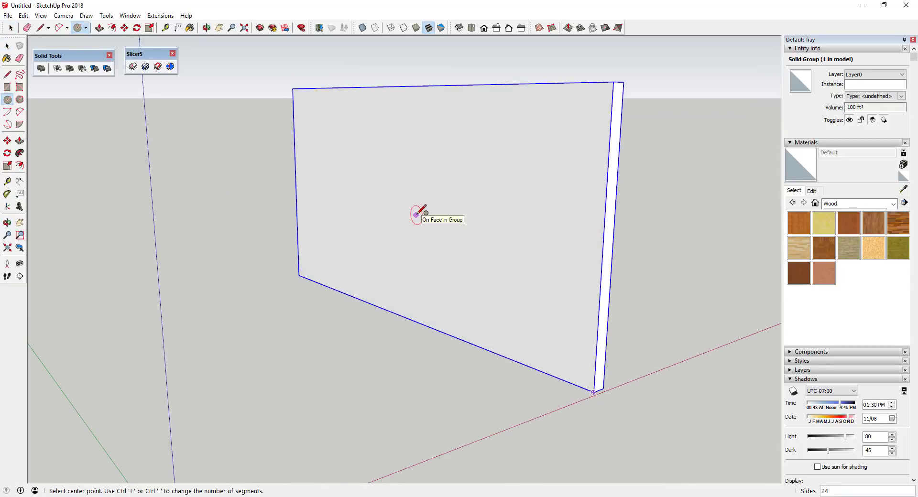
pyautogui.click(416, 215)
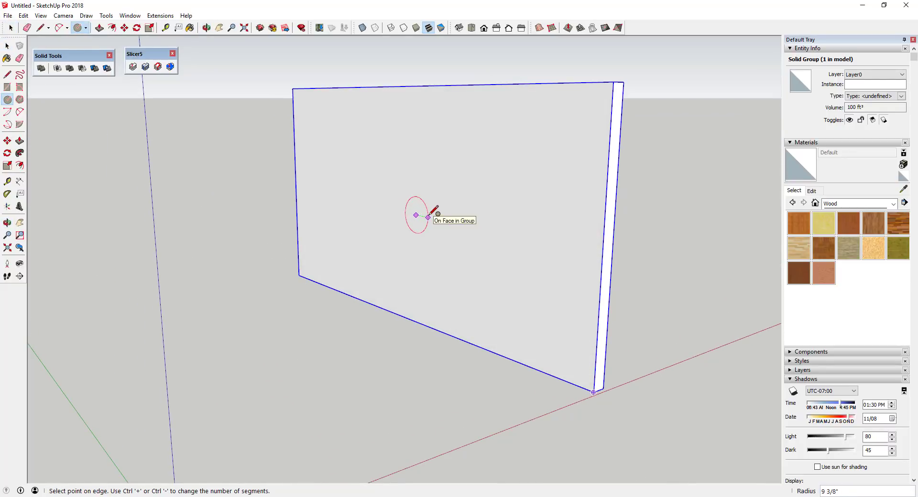
pyautogui.click(430, 216)
pyautogui.press('space')
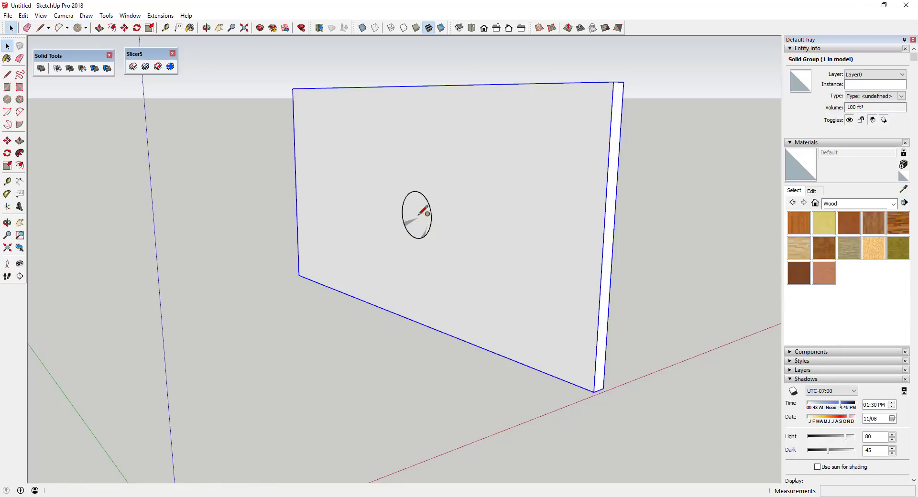
# Mark the circle's center with a guide point using Find Center.
pyautogui.doubleClick(418, 217)
pyautogui.rightClick(418, 216)
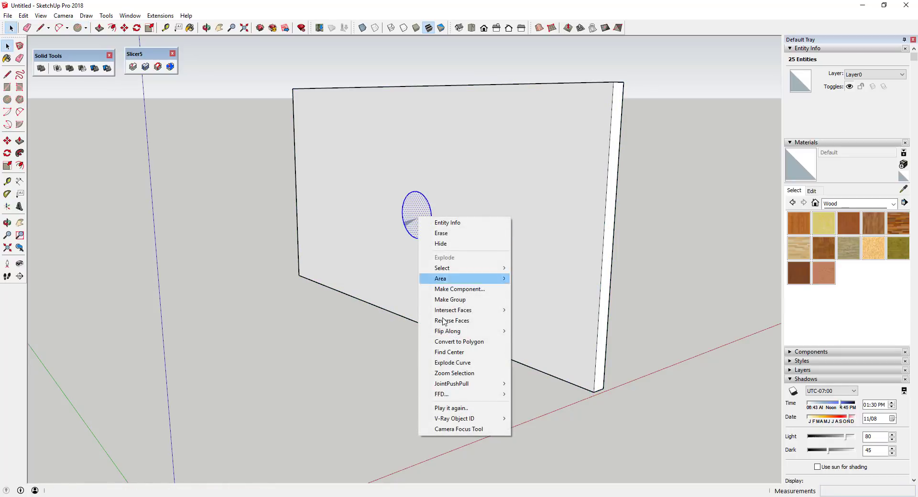
pyautogui.click(418, 203)
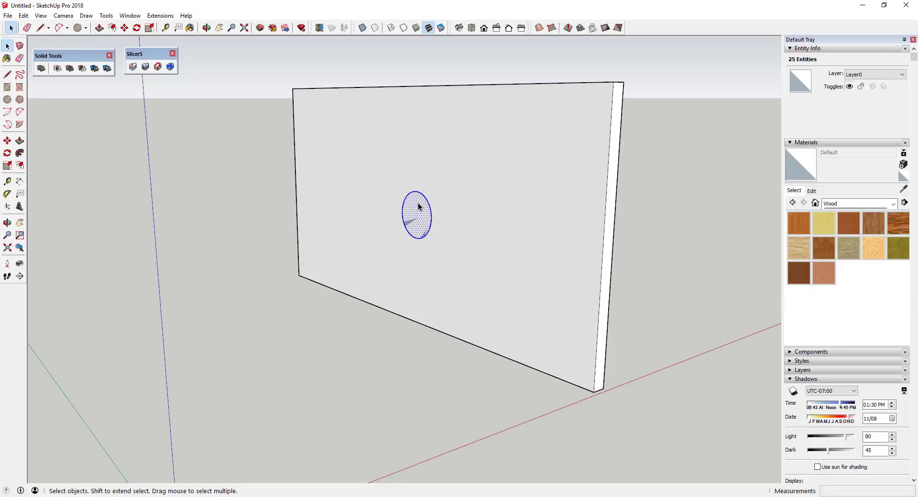
pyautogui.rightClick(418, 203)
pyautogui.click(464, 338)
pyautogui.click(416, 215)
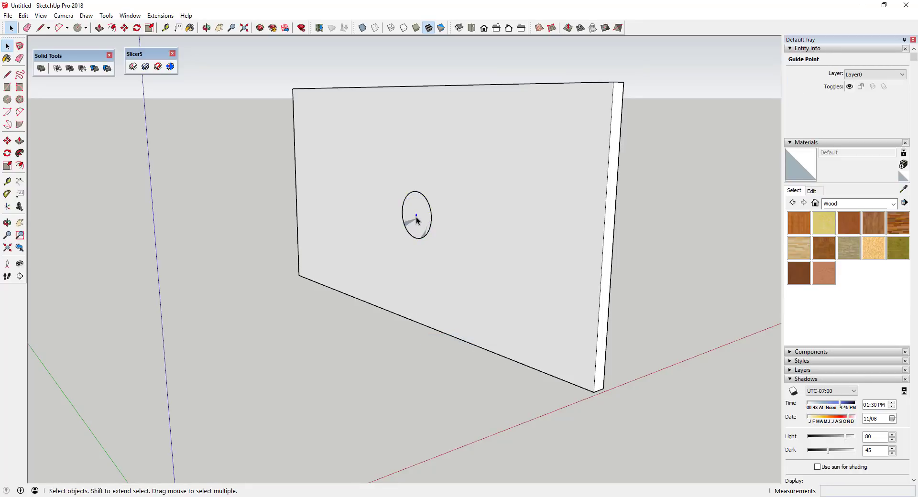
# Draw three concentric circles around the guide point on the wall face with radii of 2', 3' and 4'.
pyautogui.press('c')
pyautogui.click(416, 215)
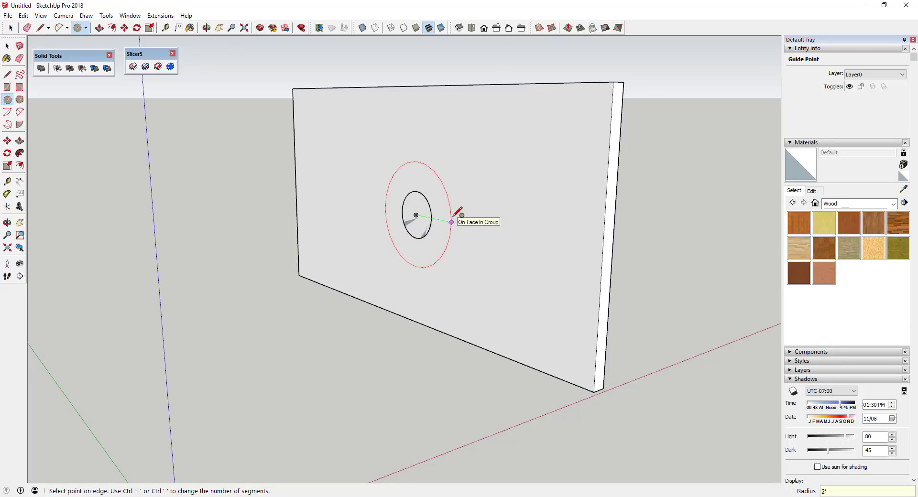
pyautogui.click(452, 220)
pyautogui.click(416, 216)
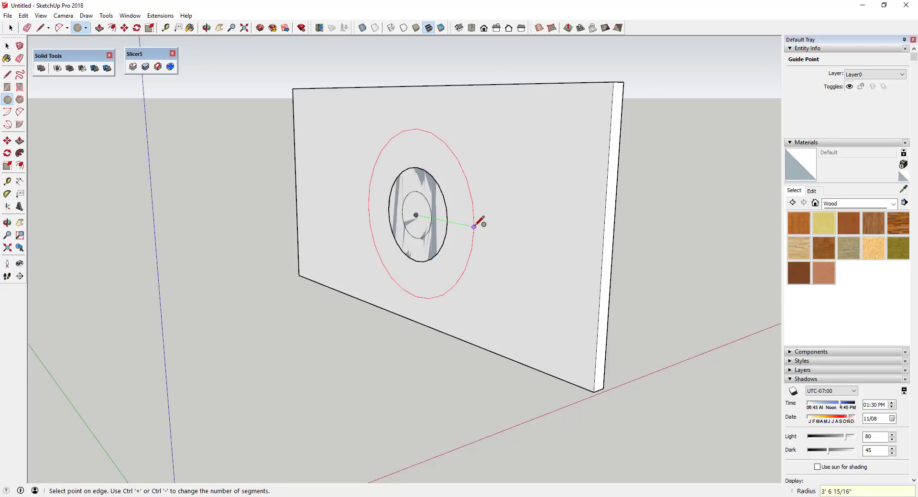
pyautogui.write("3'")
pyautogui.press('Return')
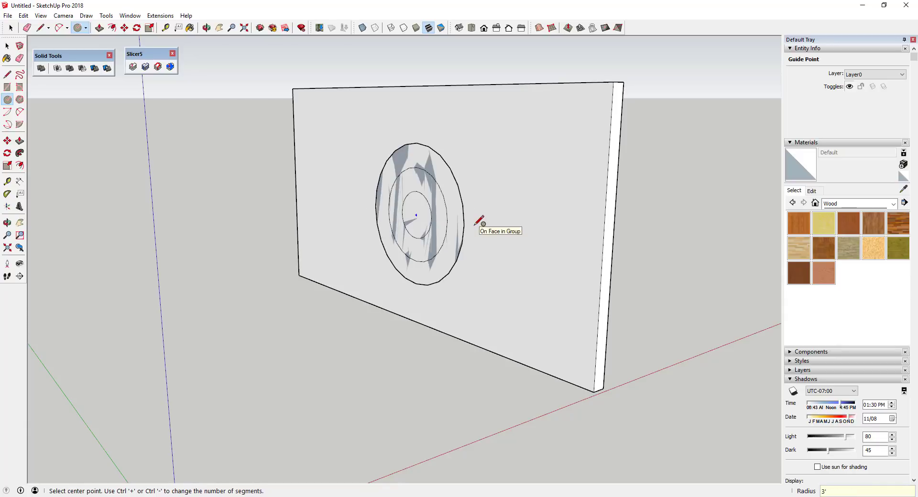
pyautogui.press('space')
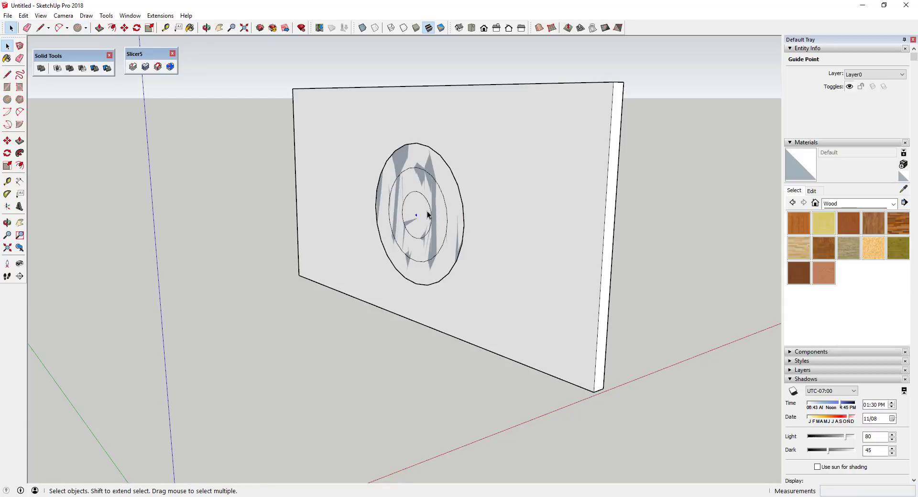
pyautogui.press('c')
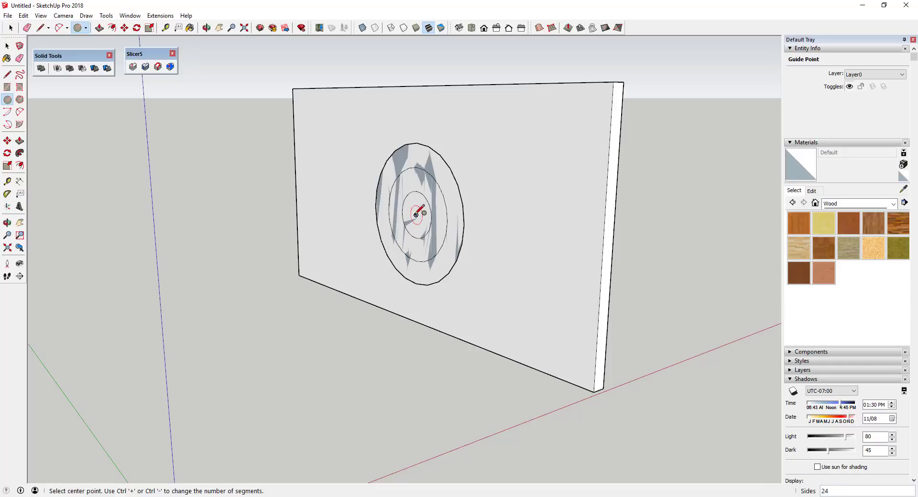
pyautogui.click(416, 215)
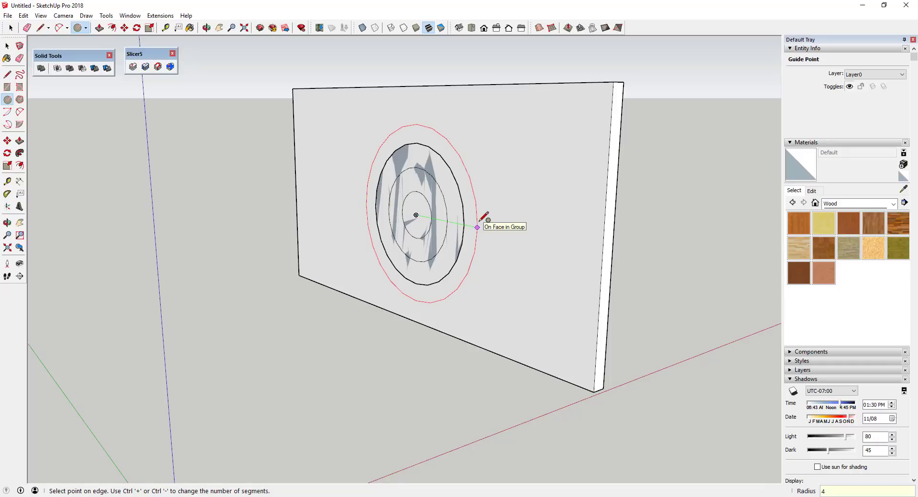
pyautogui.write("4'")
pyautogui.press('Return')
pyautogui.press('space')
# Draw a small horizontal circle of about 4" radius, perpendicular to the wall face, centered on a side endpoint of the outermost circle.
pyautogui.moveTo(461, 213); pyautogui.dragTo(343, 131, button='middle')
pyautogui.moveTo(304, 98); pyautogui.dragTo(559, 334)
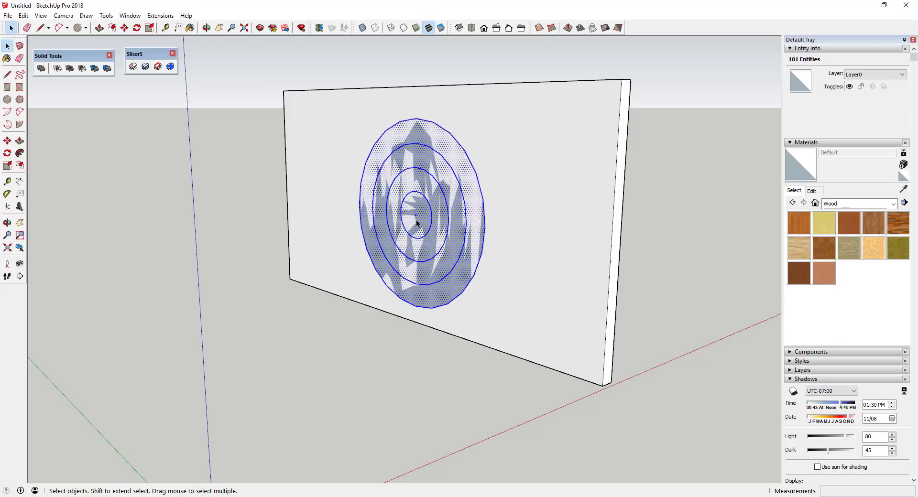
pyautogui.moveTo(452, 228); pyautogui.dragTo(570, 287, button='middle')
pyautogui.scroll(3, 454, 231)
pyautogui.press('c')
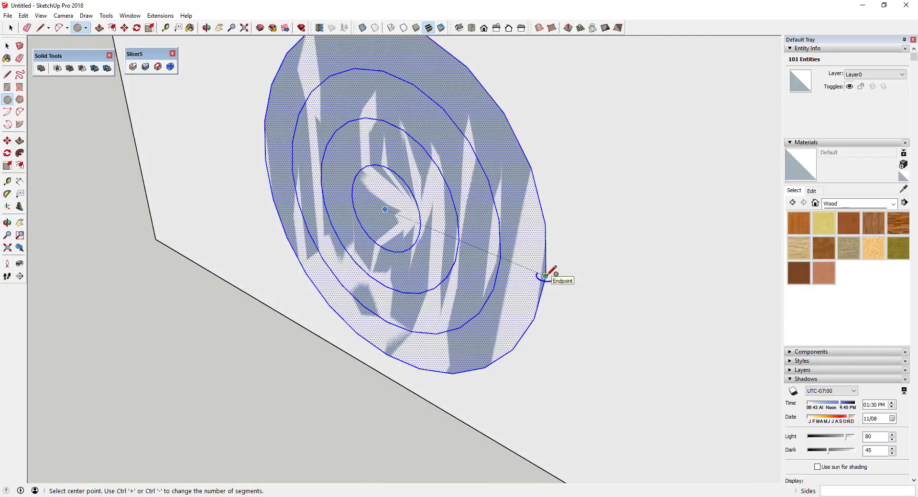
pyautogui.press('space')
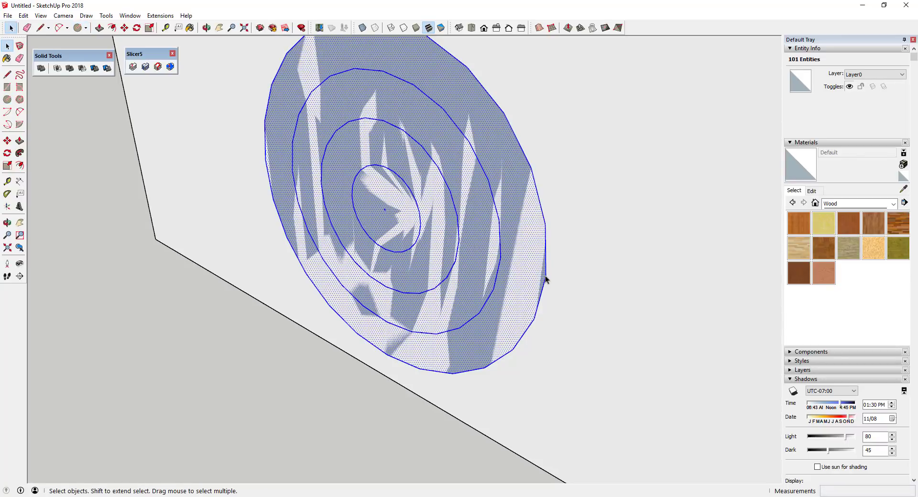
pyautogui.press('c')
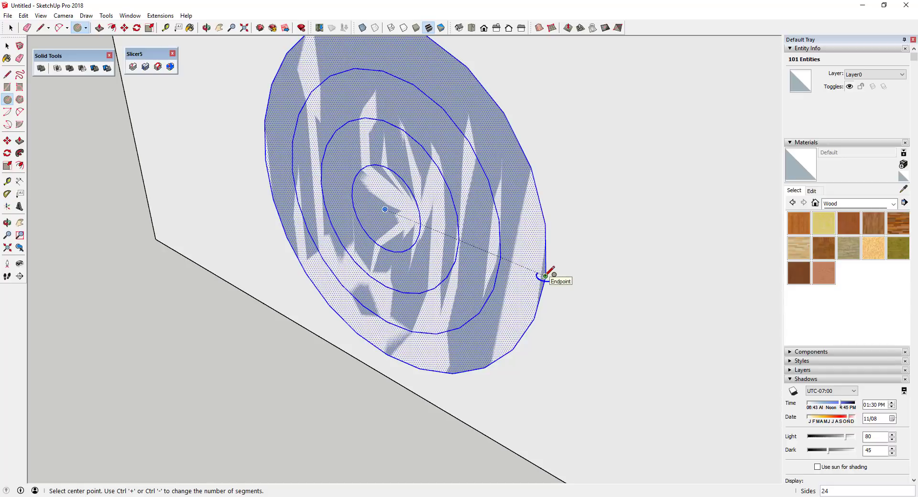
pyautogui.click(546, 276)
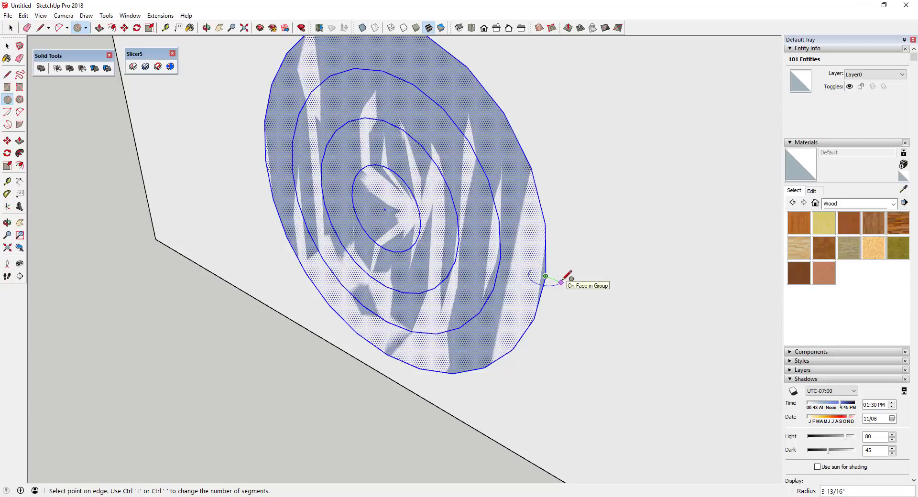
pyautogui.click(561, 282)
pyautogui.press('space')
# Copy the small perpendicular circle 1' inward from the outermost circle's endpoint to the matching endpoint of the 3' circle.
pyautogui.click(546, 282)
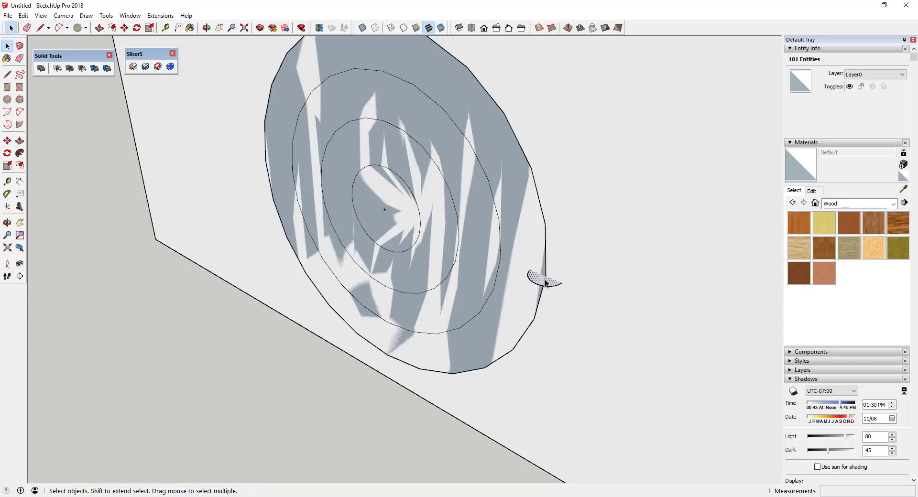
pyautogui.doubleClick(546, 282)
pyautogui.press('m')
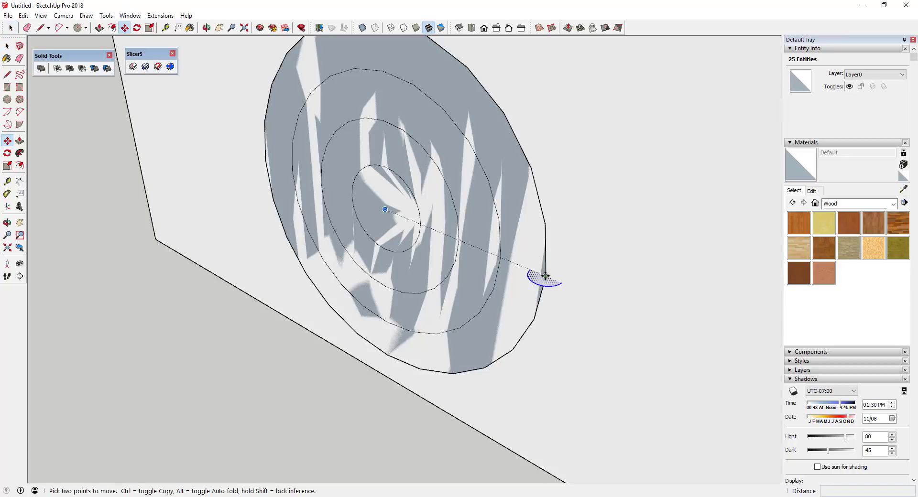
pyautogui.press('space')
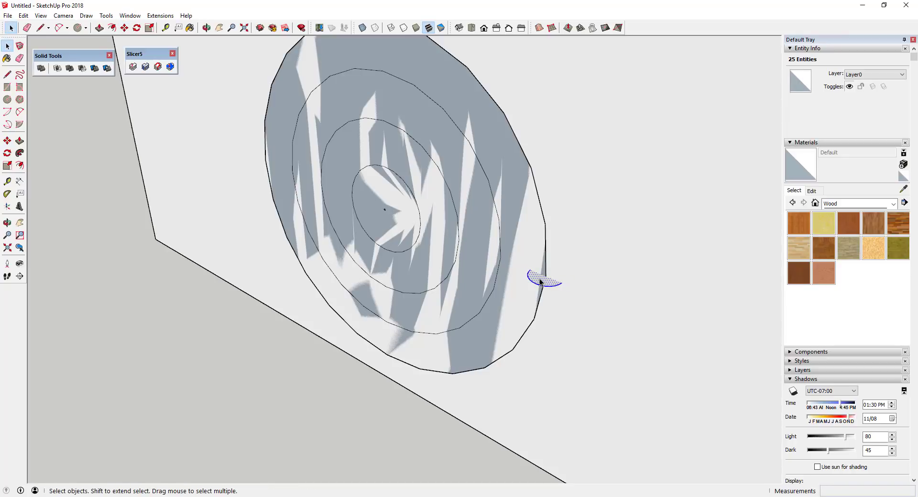
pyautogui.press('m')
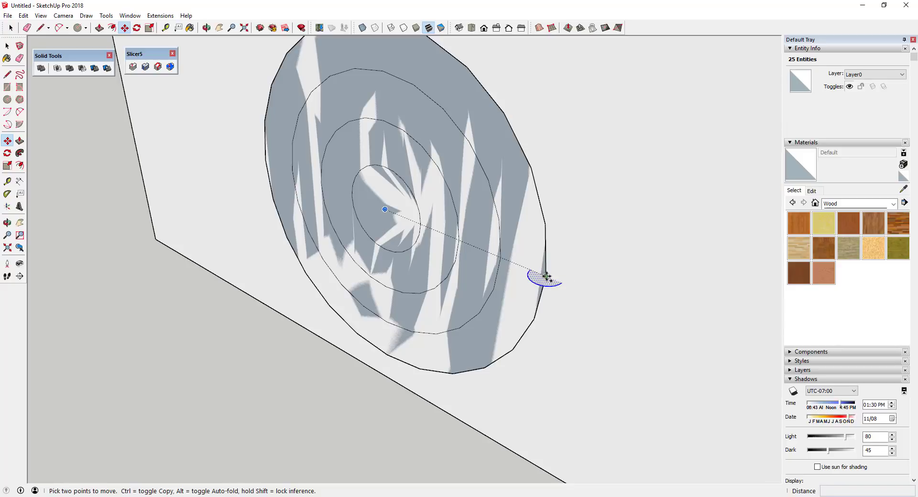
pyautogui.click(546, 276)
pyautogui.press('ctrl')
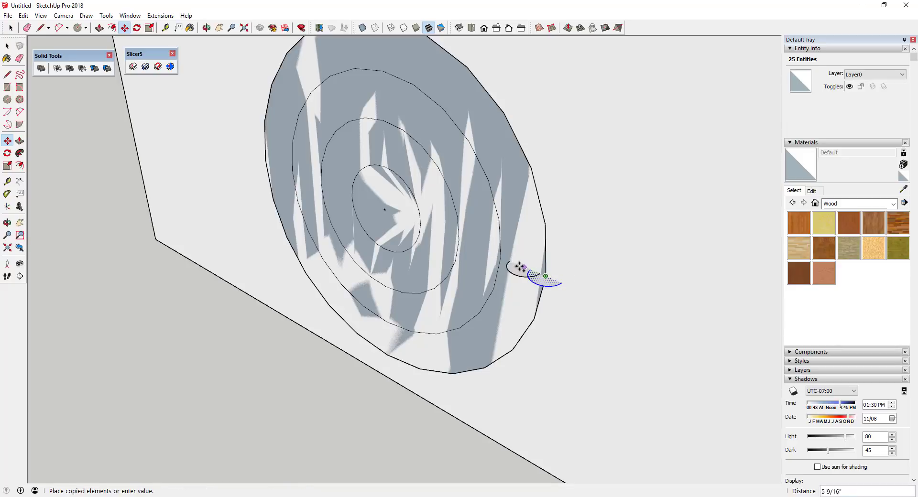
pyautogui.click(499, 258)
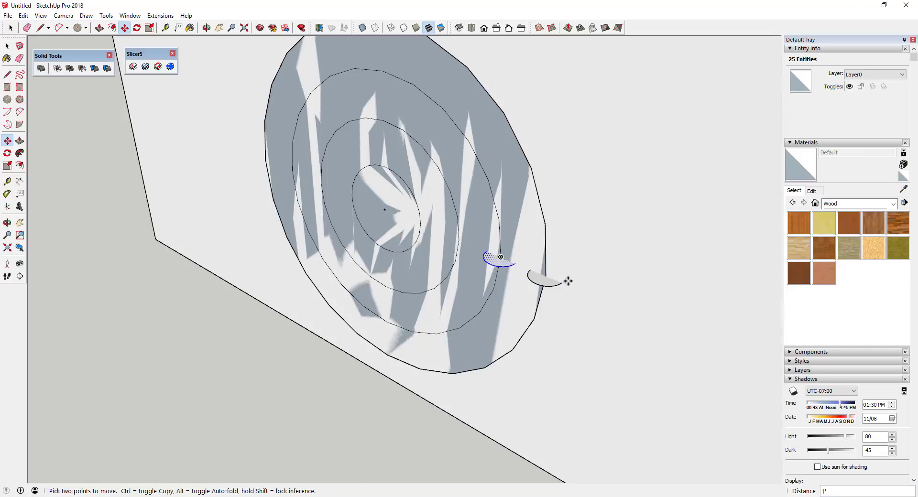
# Copy the small profile circle onto the matching endpoints of the 2' and 1' circles, moving 1' inward each time.
pyautogui.moveTo(565, 280); pyautogui.dragTo(565, 305, button='middle')
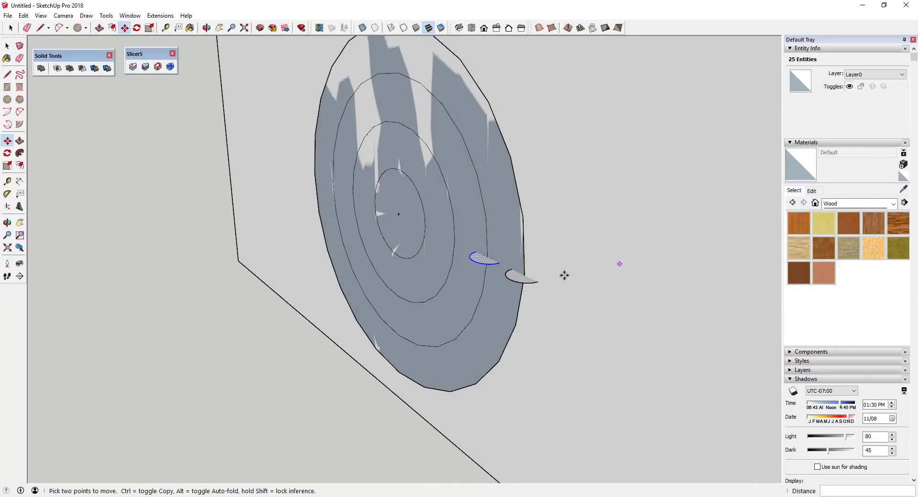
pyautogui.moveTo(504, 284); pyautogui.dragTo(552, 289, button='middle')
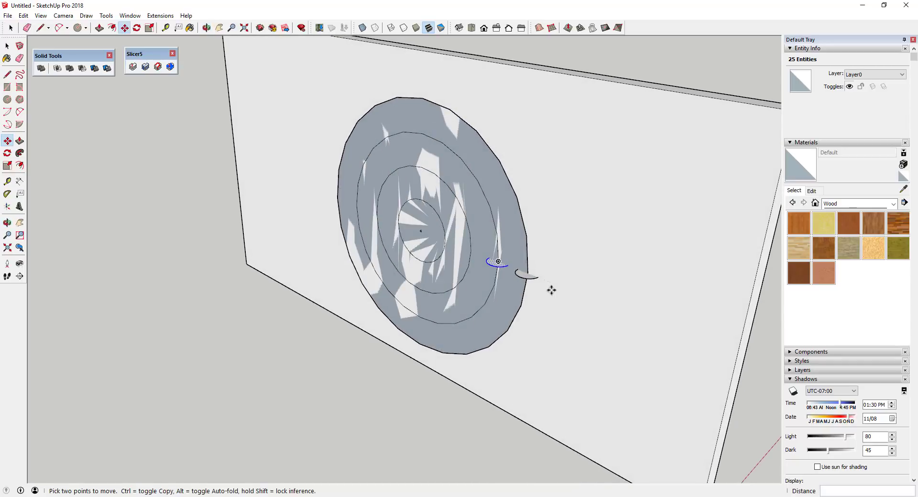
pyautogui.press('ctrl')
pyautogui.click(499, 261)
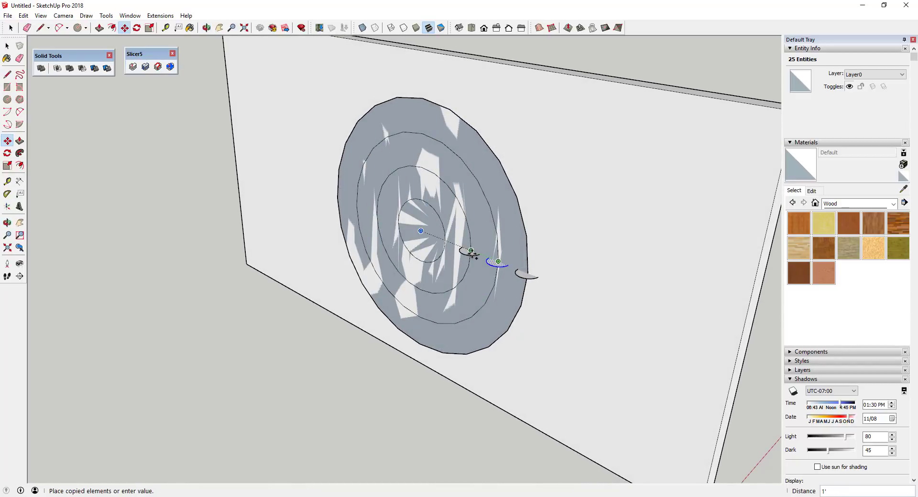
pyautogui.click(471, 250)
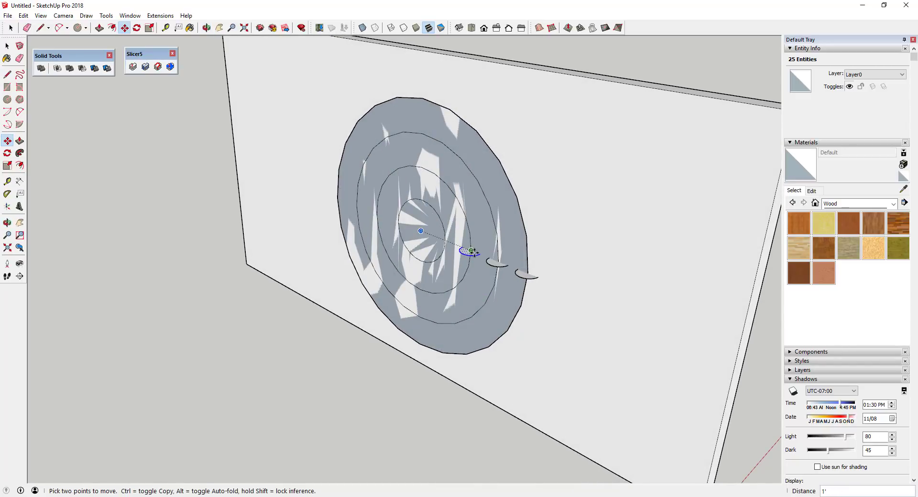
pyautogui.press('ctrl')
pyautogui.click(471, 250)
pyautogui.click(446, 243)
pyautogui.press('space')
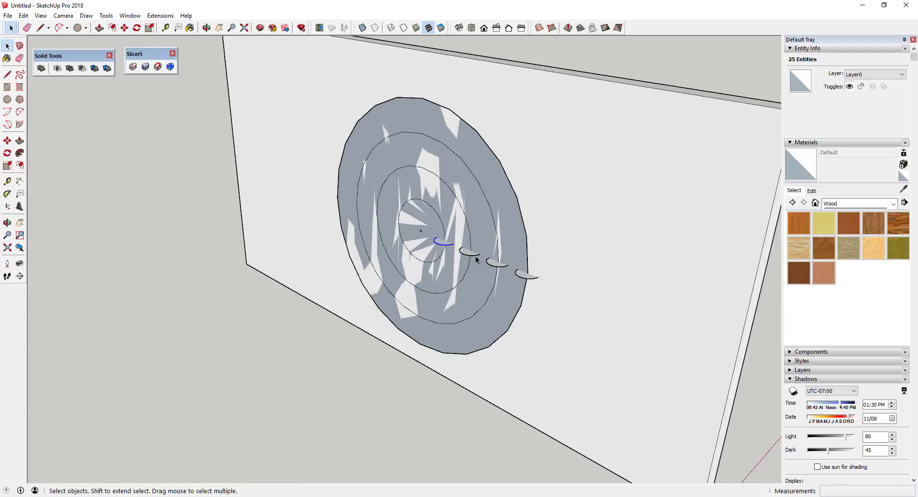
# Delete the central disc face and the three ring faces between the concentric circles, keeping the circle edges.
pyautogui.moveTo(475, 260); pyautogui.dragTo(526, 268, button='middle')
pyautogui.scroll(5, 568, 265)
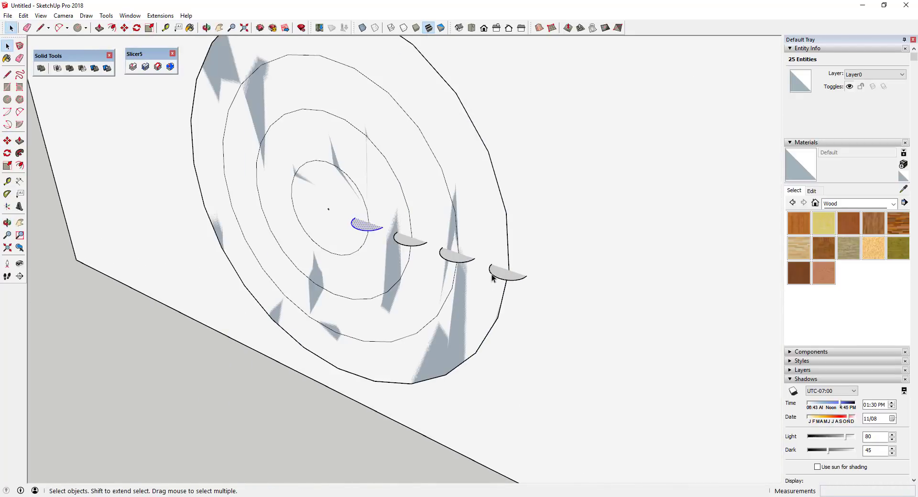
pyautogui.scroll(-5, 402, 233)
pyautogui.moveTo(402, 233); pyautogui.dragTo(404, 235, button='middle')
pyautogui.scroll(5, 358, 201)
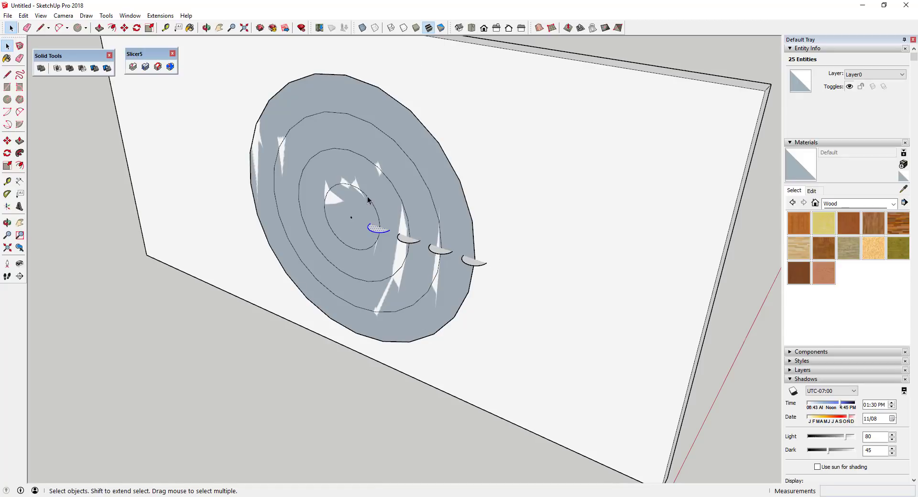
pyautogui.click(365, 210)
pyautogui.press('Delete')
pyautogui.click(387, 211)
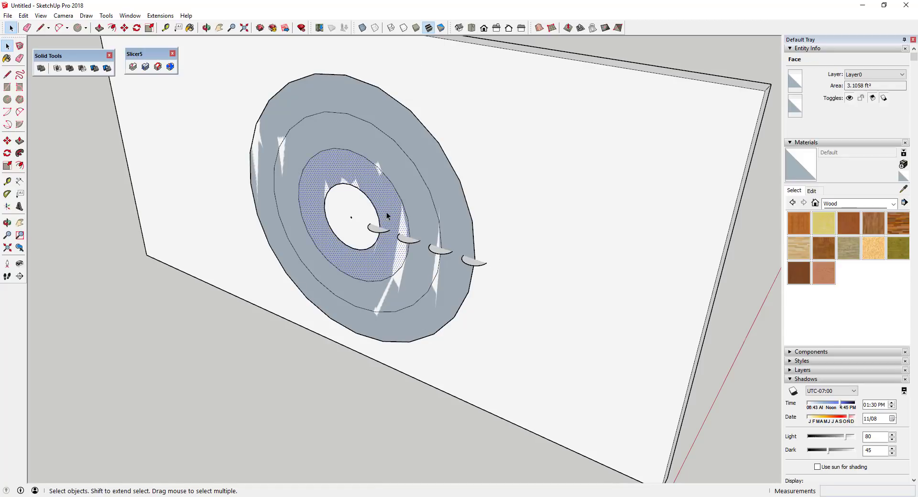
pyautogui.press('Delete')
pyautogui.click(421, 217)
pyautogui.press('Delete')
pyautogui.click(466, 223)
pyautogui.press('Delete')
# Hide the wall group behind the concentric circles.
pyautogui.moveTo(473, 226); pyautogui.dragTo(476, 182, button='middle')
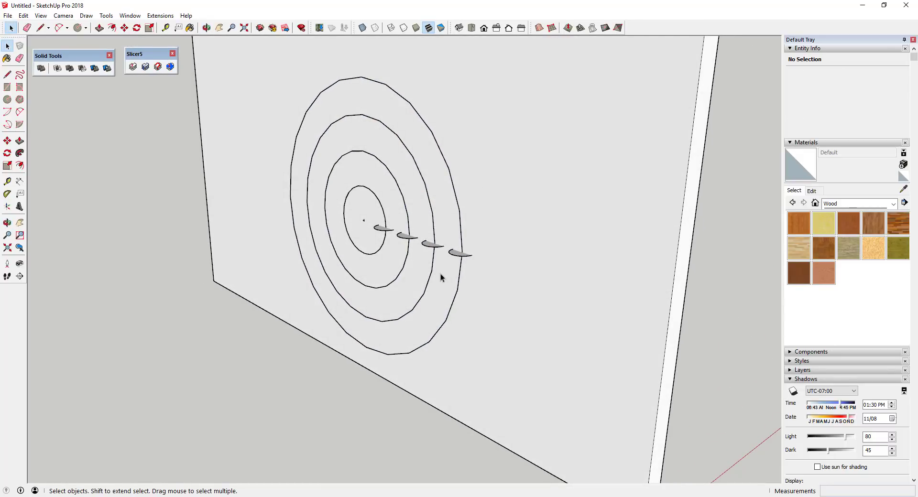
pyautogui.moveTo(440, 273); pyautogui.dragTo(378, 233, button='middle')
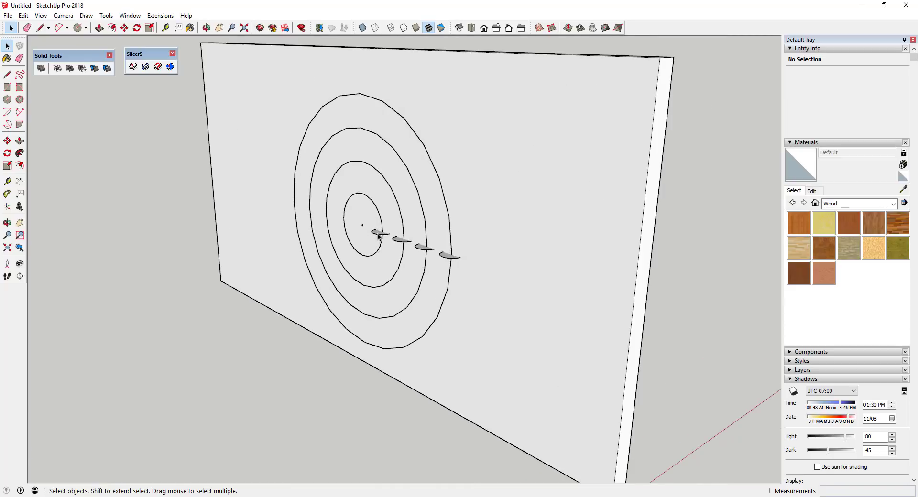
pyautogui.scroll(1, 542, 240)
pyautogui.rightClick(543, 237)
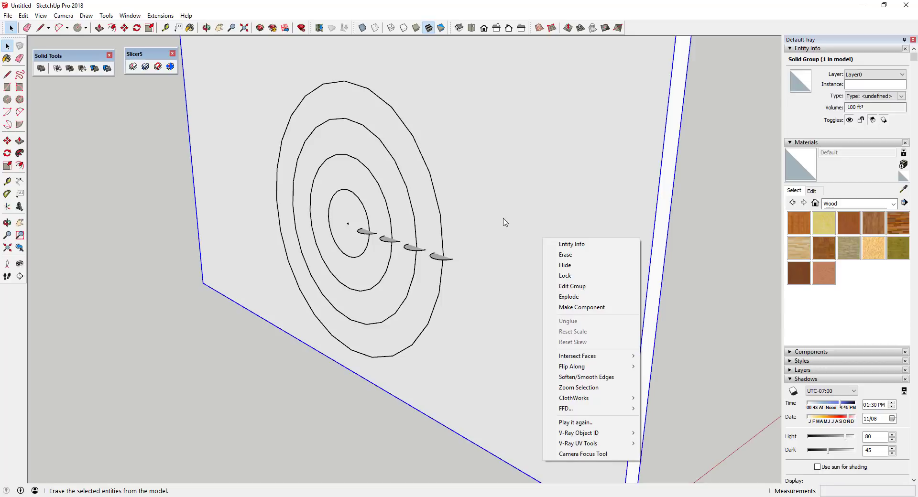
pyautogui.click(577, 265)
pyautogui.moveTo(526, 254); pyautogui.dragTo(454, 259, button='middle')
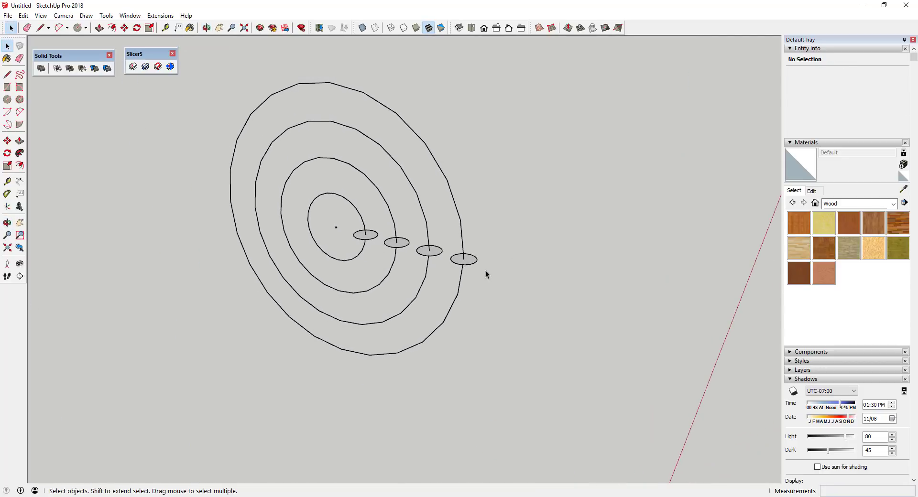
# Sweep the small profile circles along the 1' and 2' circles with Follow Me to form two torus rings.
pyautogui.click(363, 229)
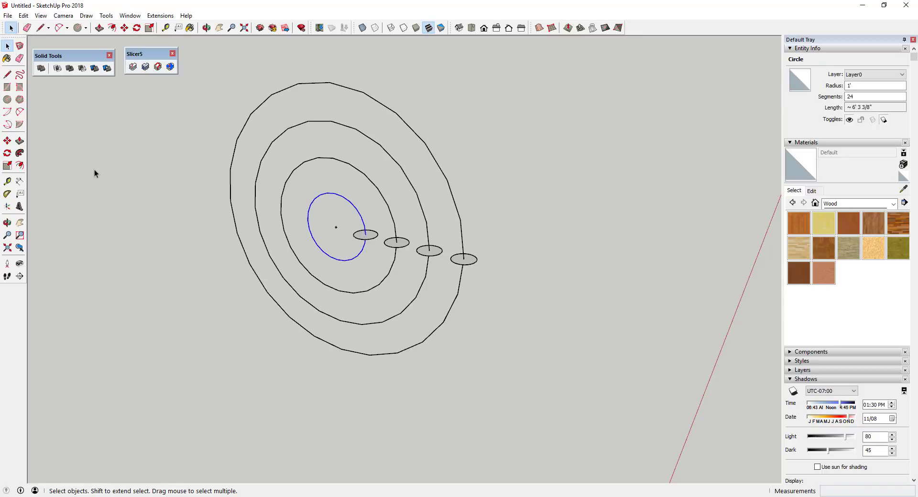
pyautogui.click(19, 153)
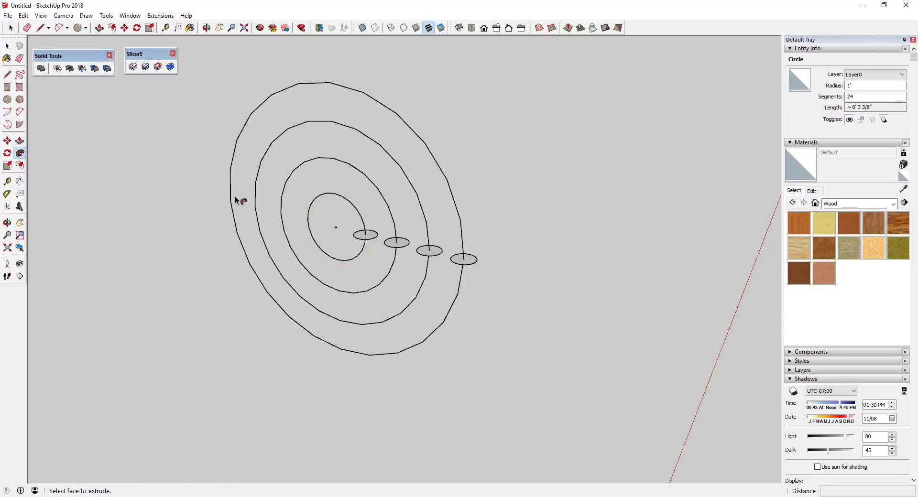
pyautogui.click(361, 236)
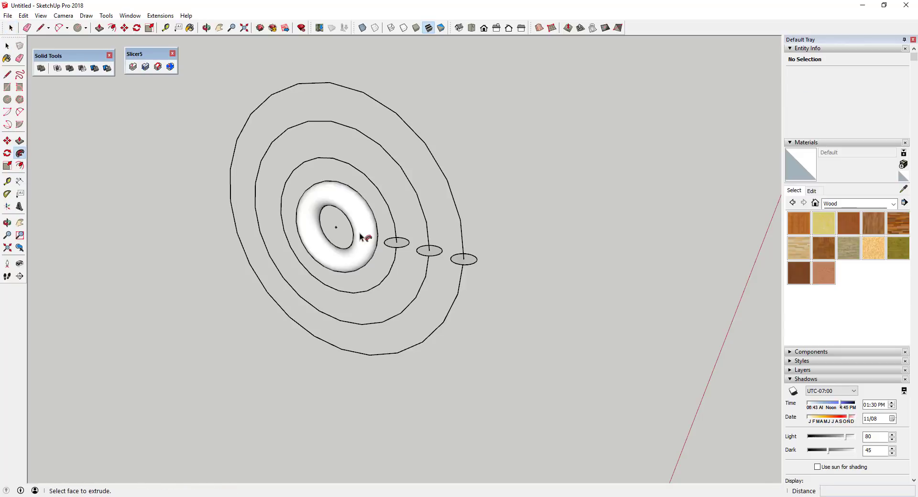
pyautogui.press('space')
pyautogui.click(395, 230)
pyautogui.click(19, 154)
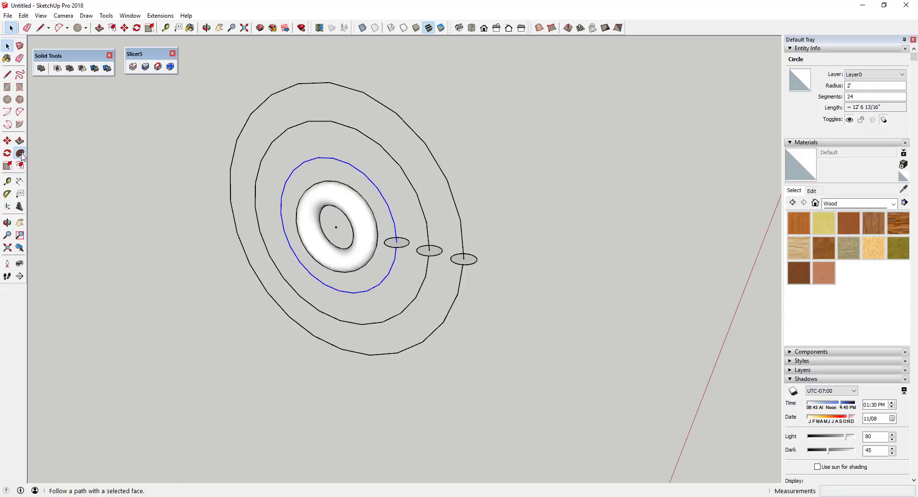
pyautogui.click(397, 242)
pyautogui.press('space')
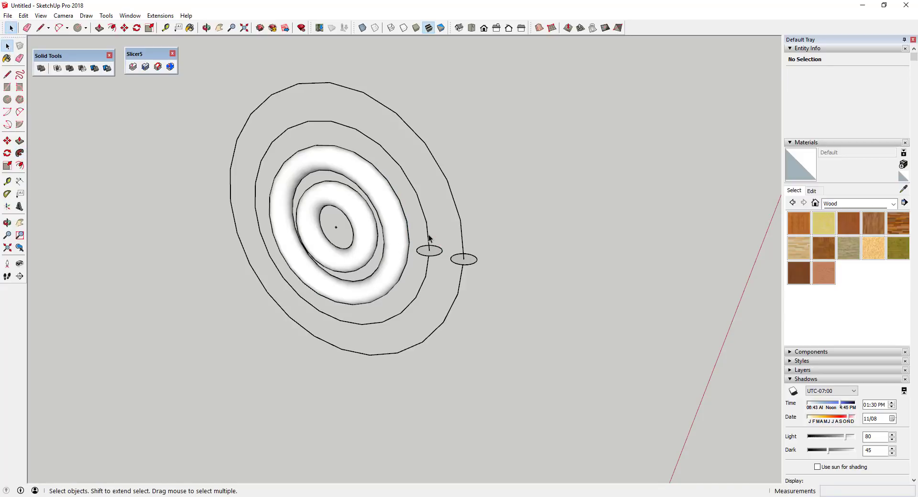
# Sweep the remaining profile circles along the 3' and 4' circles with Follow Me to form two torus rings.
pyautogui.click(428, 242)
pyautogui.click(20, 153)
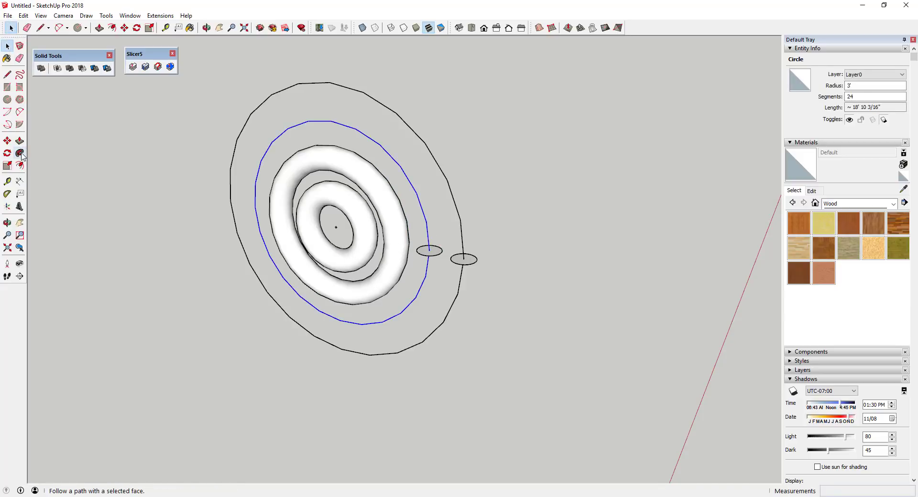
pyautogui.click(428, 251)
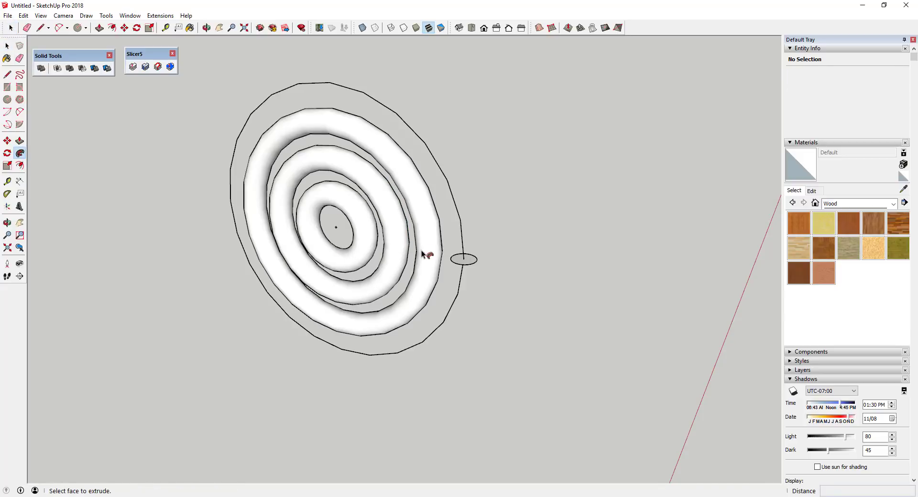
pyautogui.press('space')
pyautogui.click(462, 237)
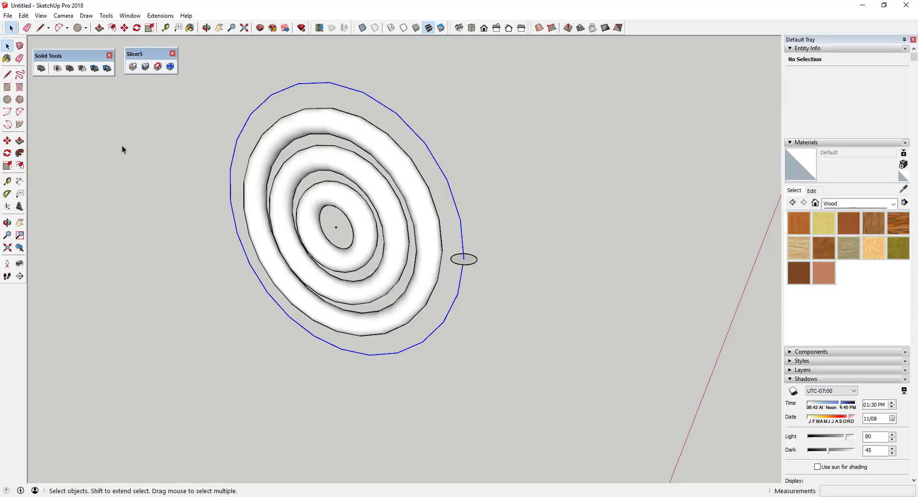
pyautogui.click(20, 153)
pyautogui.click(462, 260)
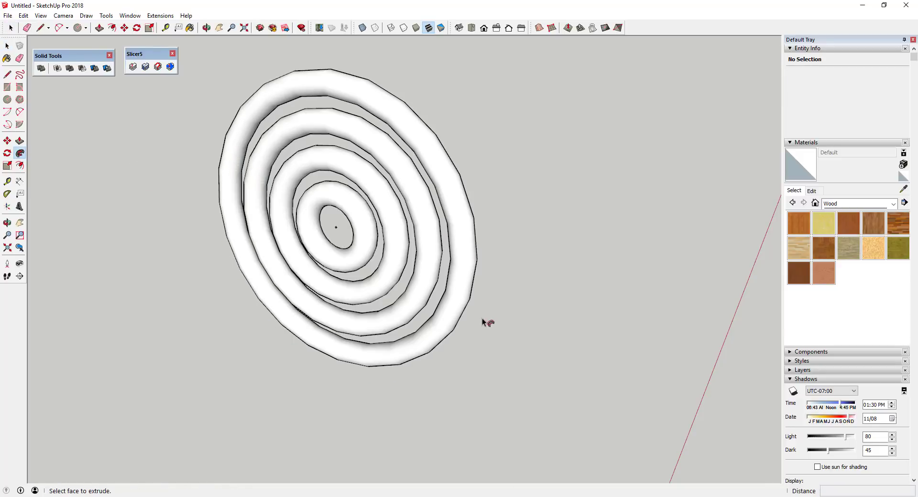
# Make separate groups of the outermost torus ring and the next ring inward.
pyautogui.moveTo(486, 322); pyautogui.dragTo(420, 164, button='middle')
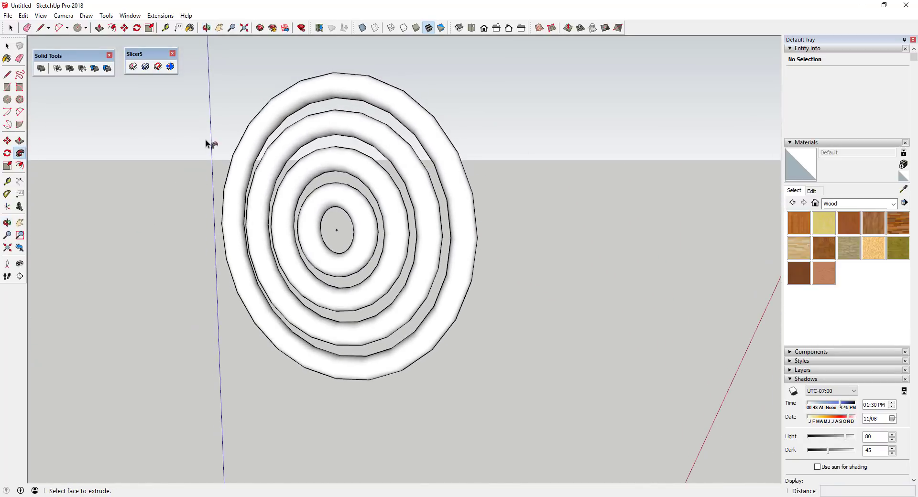
pyautogui.press('space')
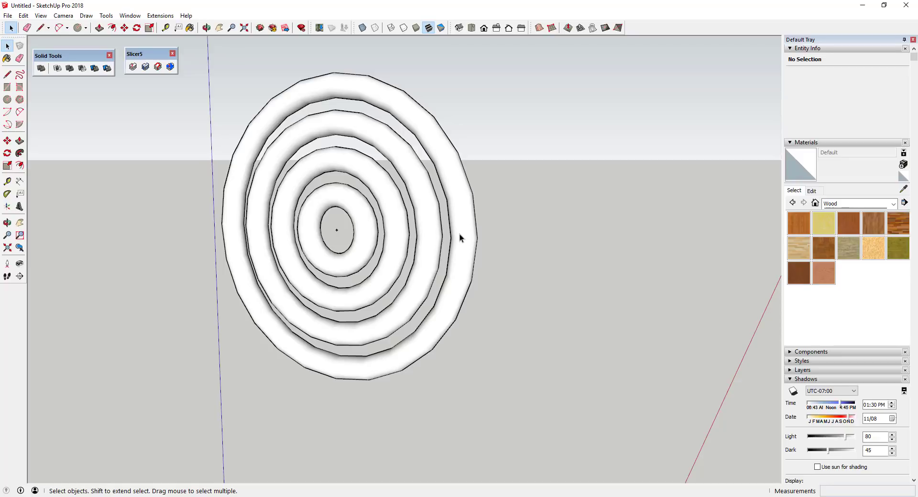
pyautogui.click(460, 234)
pyautogui.doubleClick(461, 234)
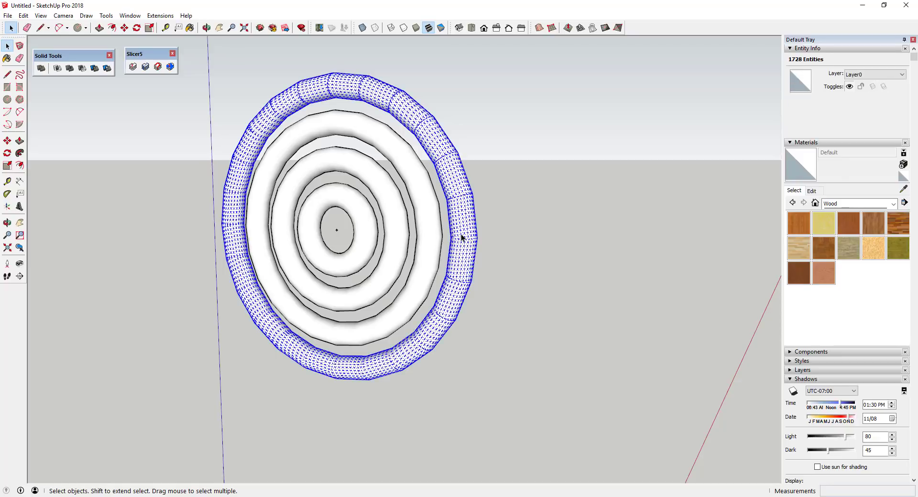
pyautogui.rightClick(462, 236)
pyautogui.click(487, 318)
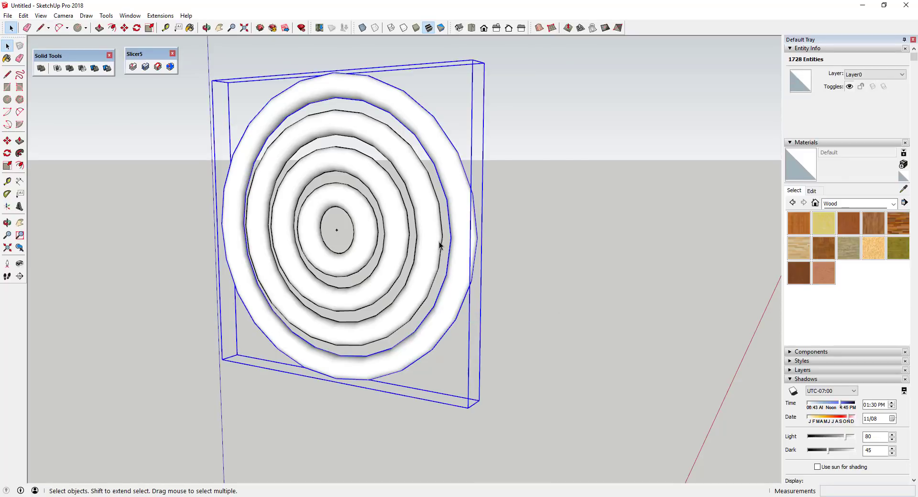
pyautogui.doubleClick(425, 236)
pyautogui.rightClick(424, 236)
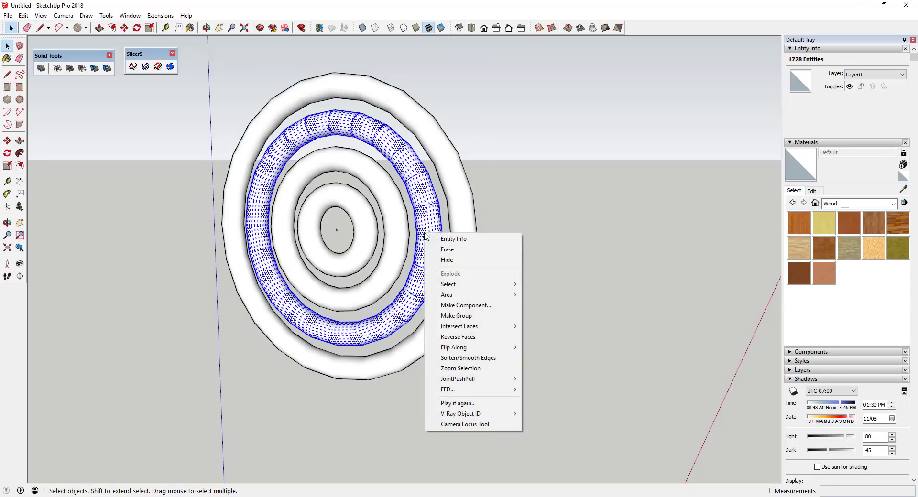
pyautogui.click(468, 315)
# Make separate groups of the two innermost torus rings.
pyautogui.doubleClick(397, 227)
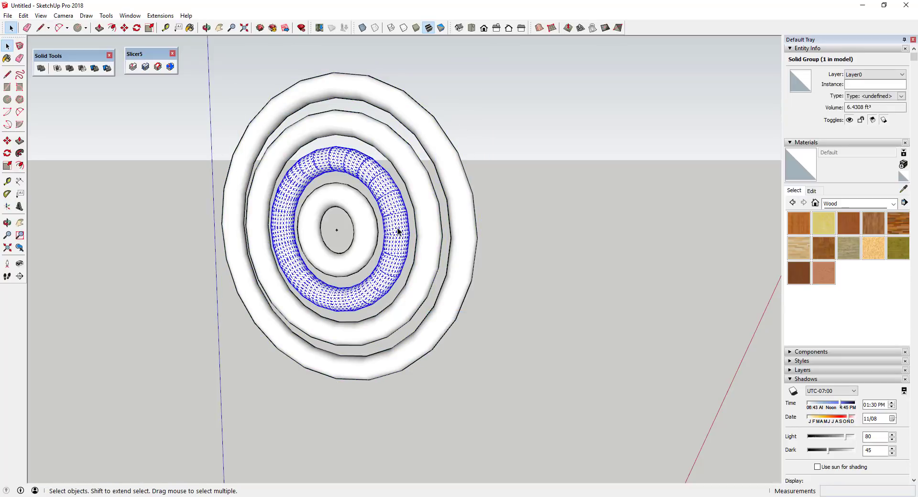
pyautogui.rightClick(398, 227)
pyautogui.click(432, 311)
pyautogui.doubleClick(354, 231)
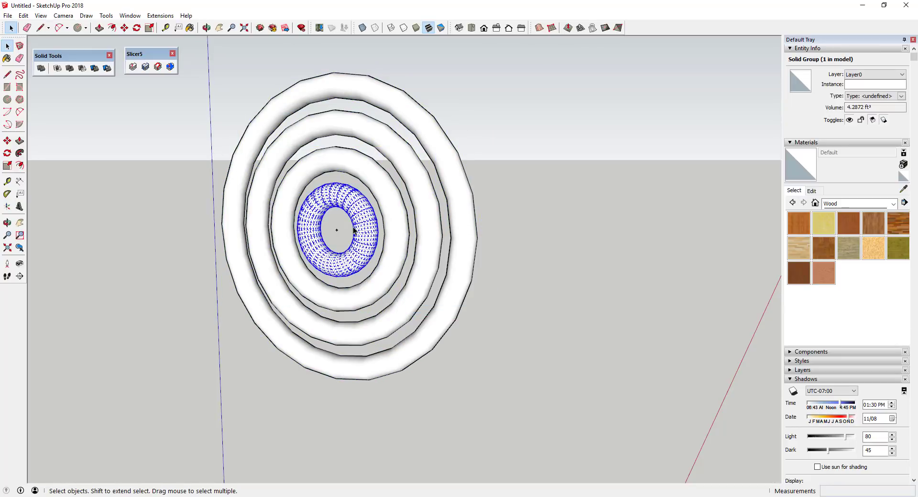
pyautogui.rightClick(365, 230)
pyautogui.click(411, 313)
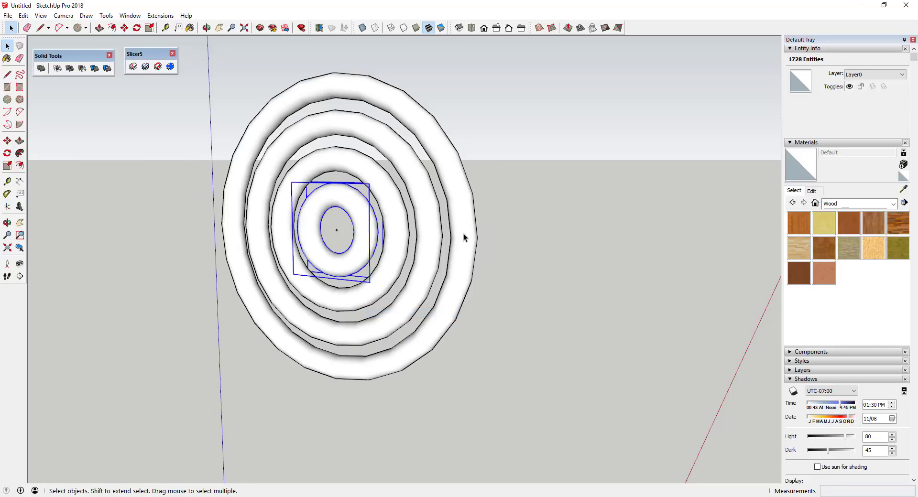
# Select the outermost and second-outermost torus rings individually to check in Entity Info that each is a solid group.
pyautogui.press('Escape')
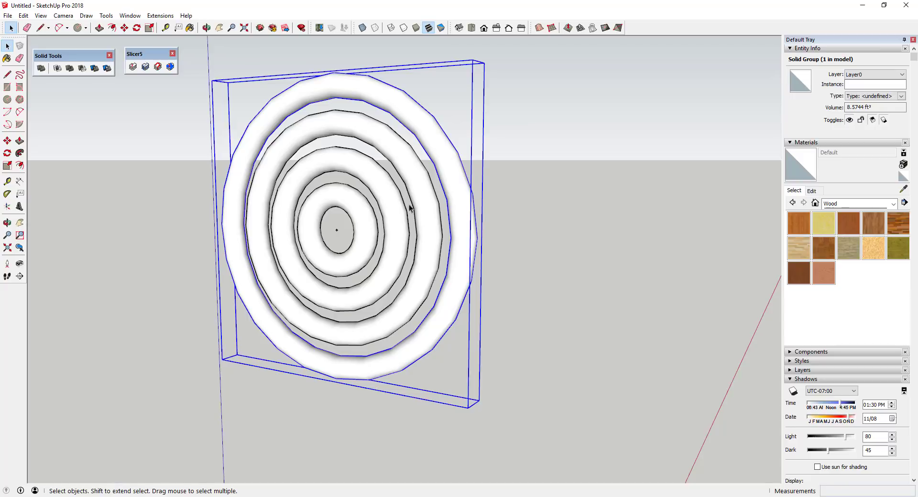
pyautogui.click(427, 218)
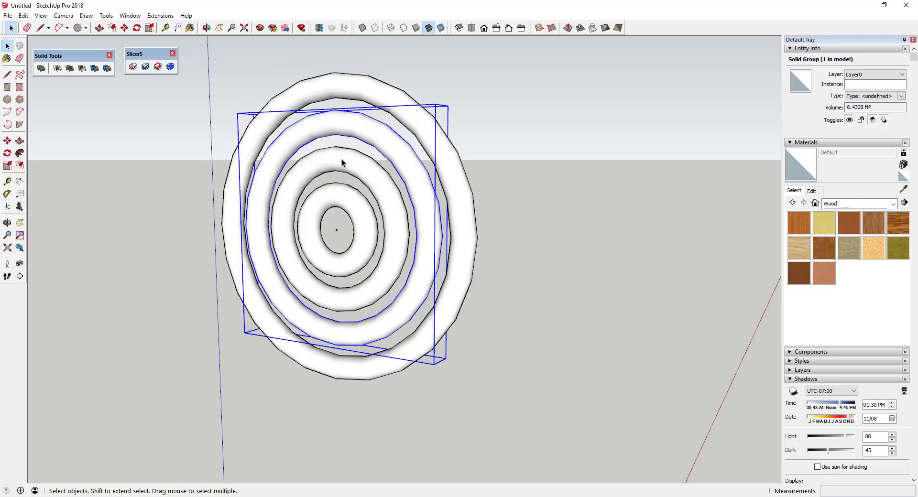
pyautogui.click(464, 255)
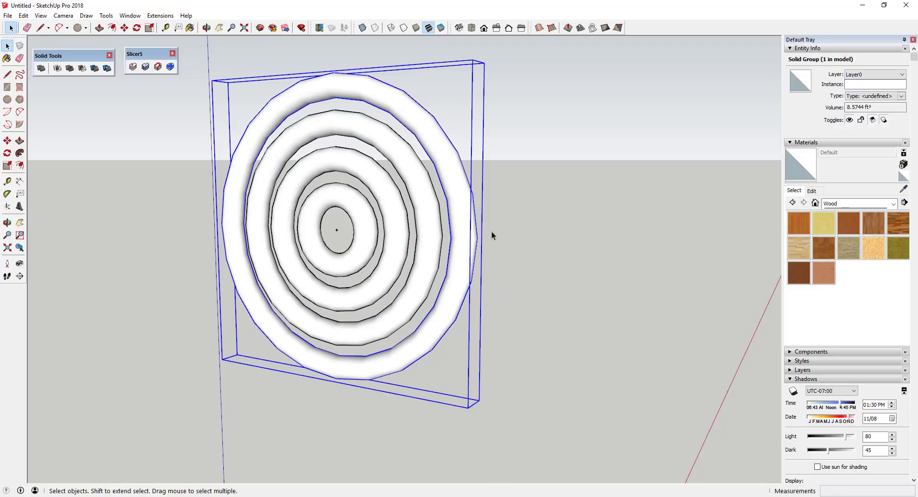
pyautogui.press('F3')
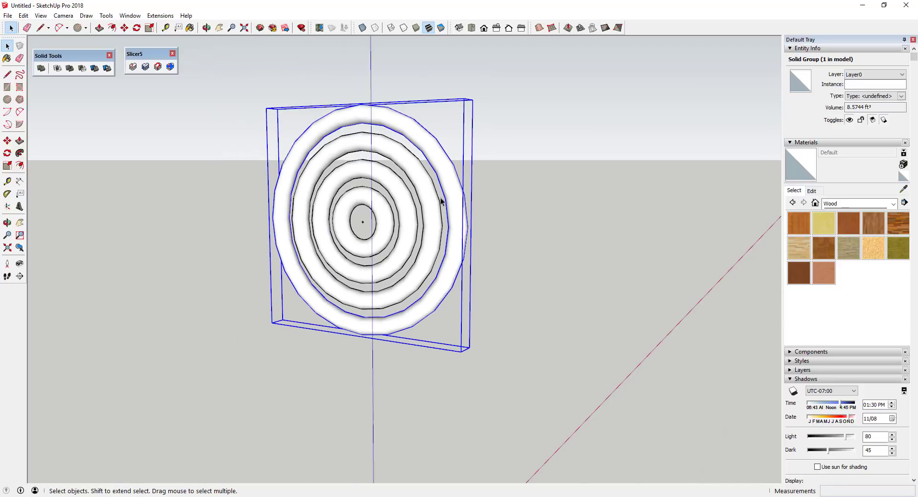
pyautogui.click(505, 225)
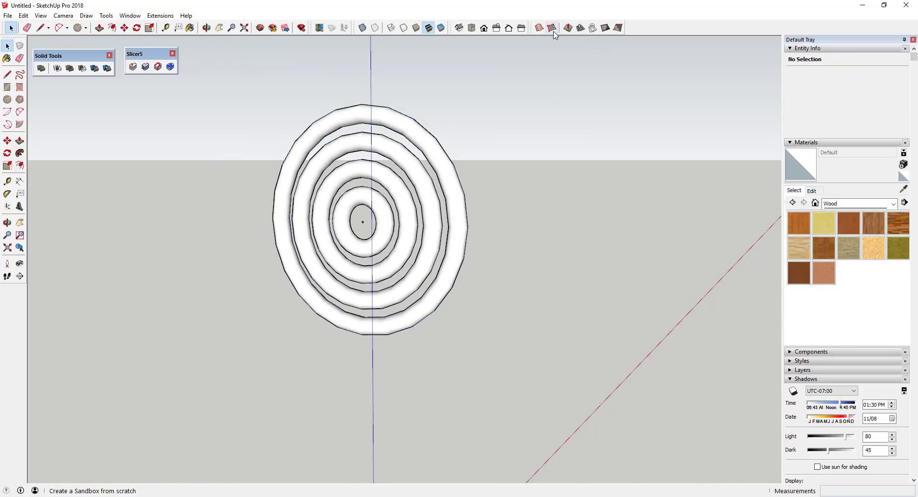
# Unhide all hidden geometry to bring back the wall, and select the outermost torus ring.
pyautogui.click(41, 15)
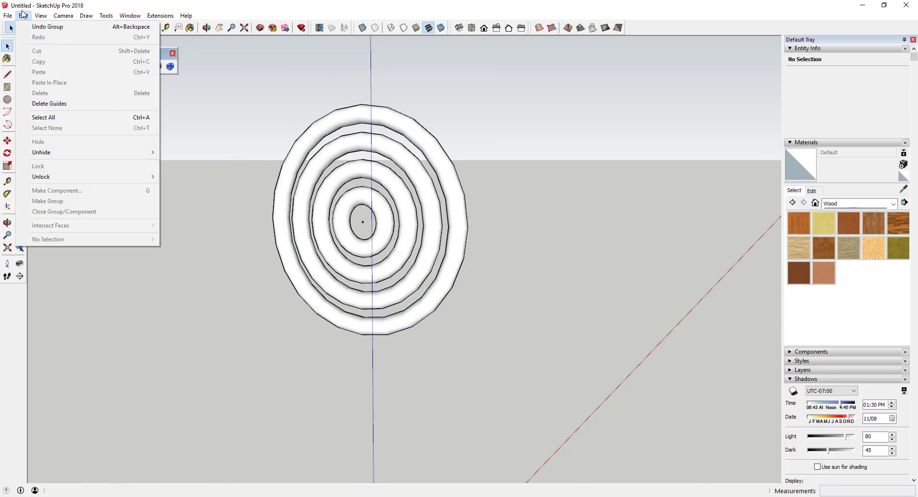
pyautogui.moveTo(25, 16)
pyautogui.moveTo(54, 153)
pyautogui.click(183, 174)
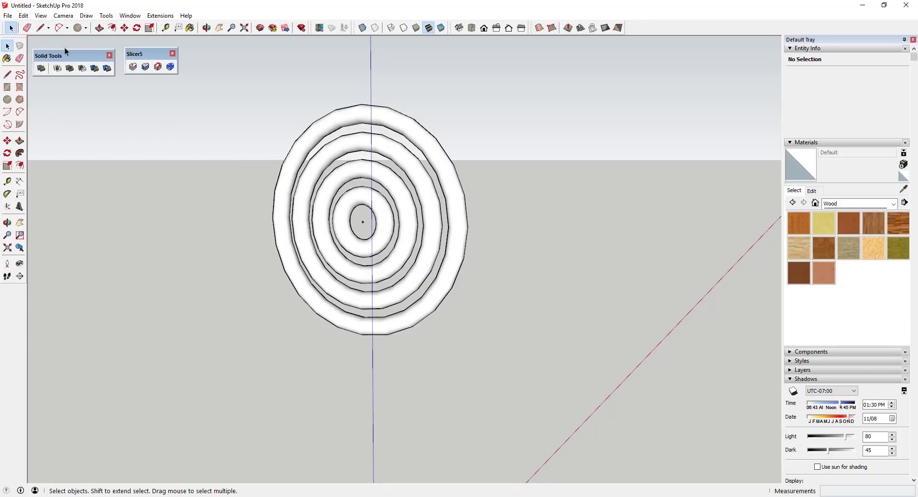
pyautogui.click(24, 17)
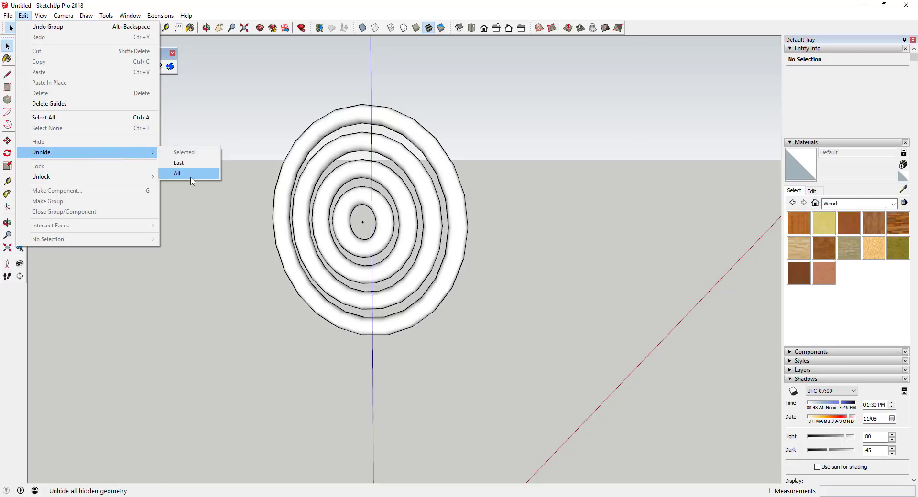
pyautogui.click(182, 173)
pyautogui.moveTo(576, 280); pyautogui.dragTo(433, 220, button='middle')
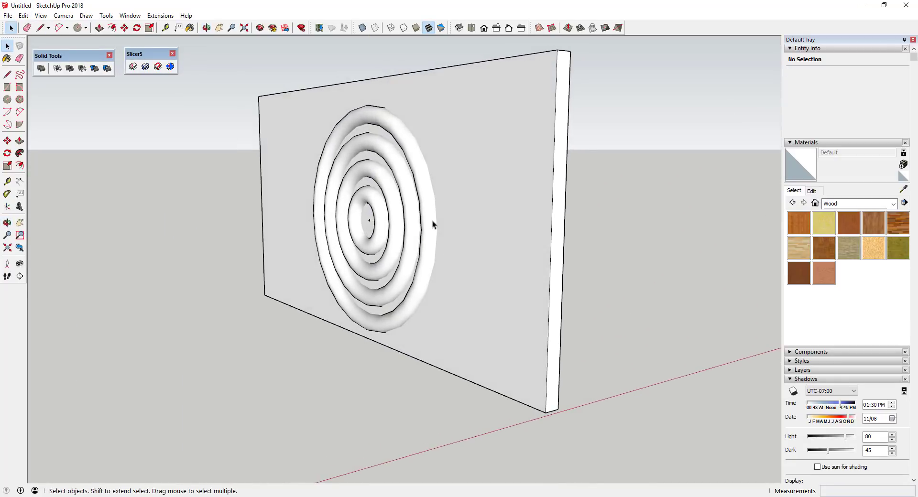
pyautogui.scroll(2, 432, 220)
pyautogui.click(432, 220)
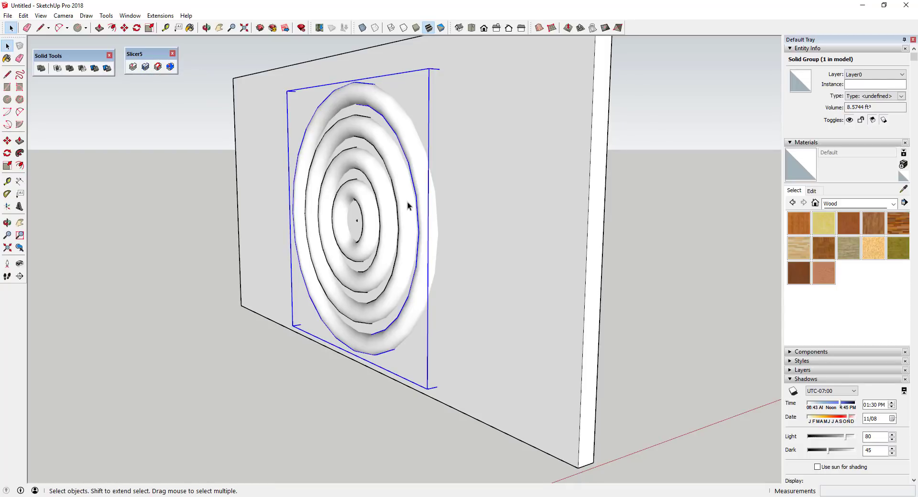
pyautogui.moveTo(483, 200); pyautogui.dragTo(424, 74, button='middle')
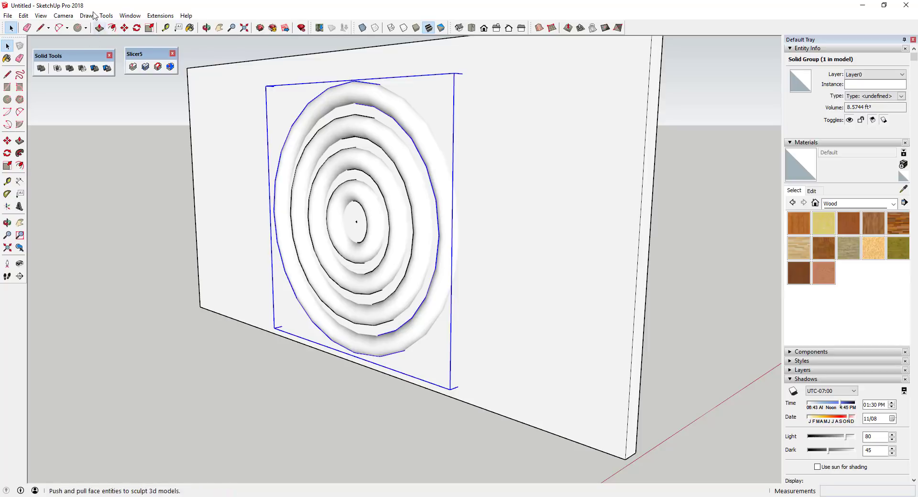
# Show the BoolTools 2 toolbar and place it beneath the Solid Tools toolbar.
pyautogui.rightClick(642, 28)
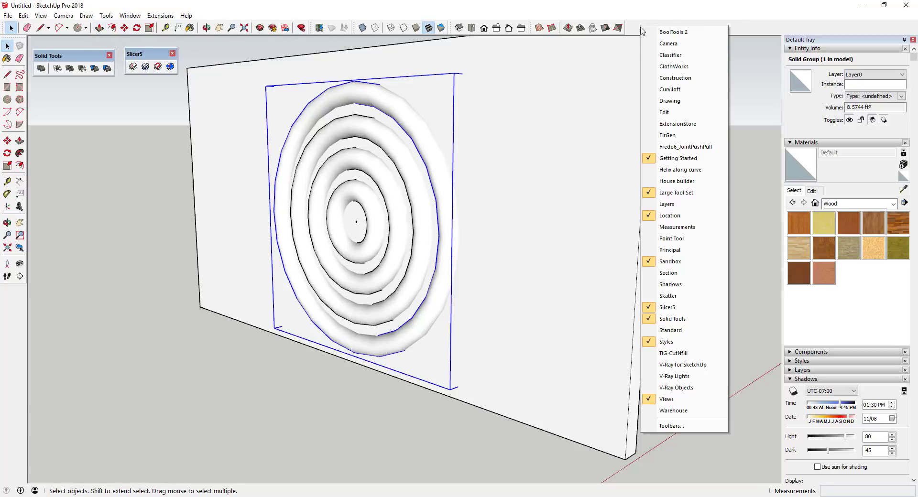
pyautogui.click(646, 34)
pyautogui.moveTo(117, 137); pyautogui.dragTo(73, 92)
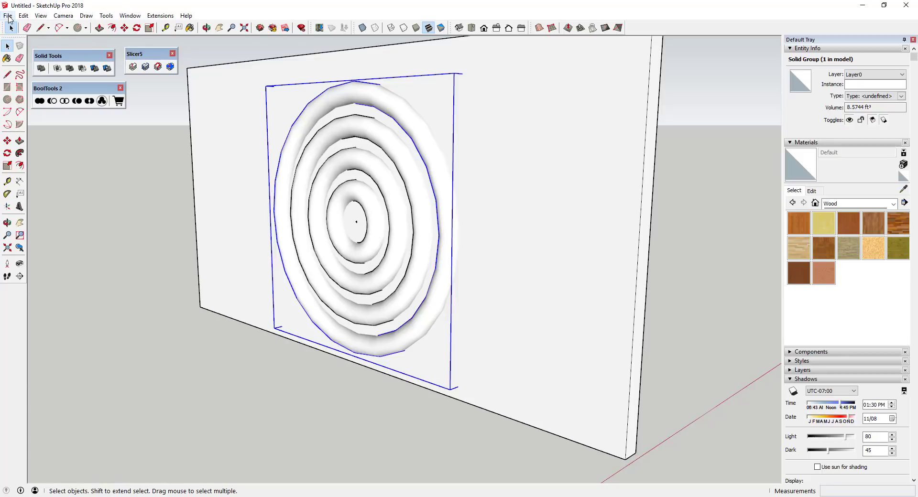
# Save the model under the name Rippling Wall.
pyautogui.click(8, 16)
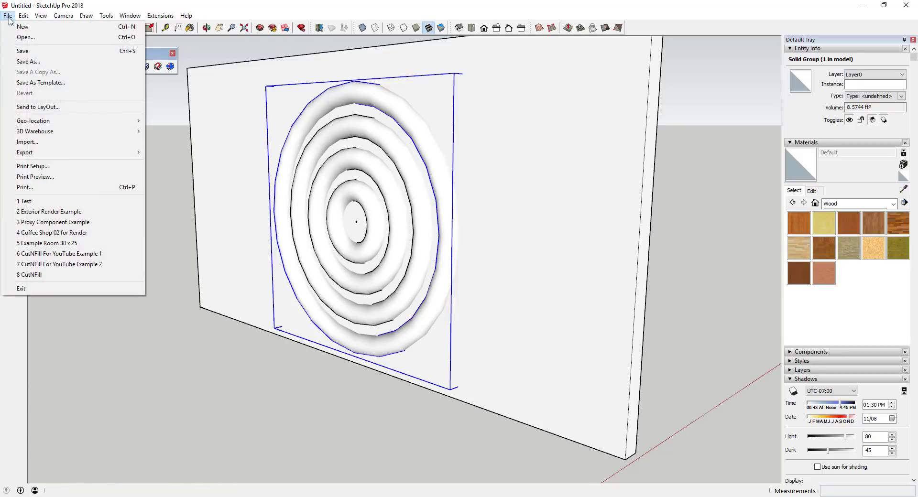
pyautogui.click(34, 65)
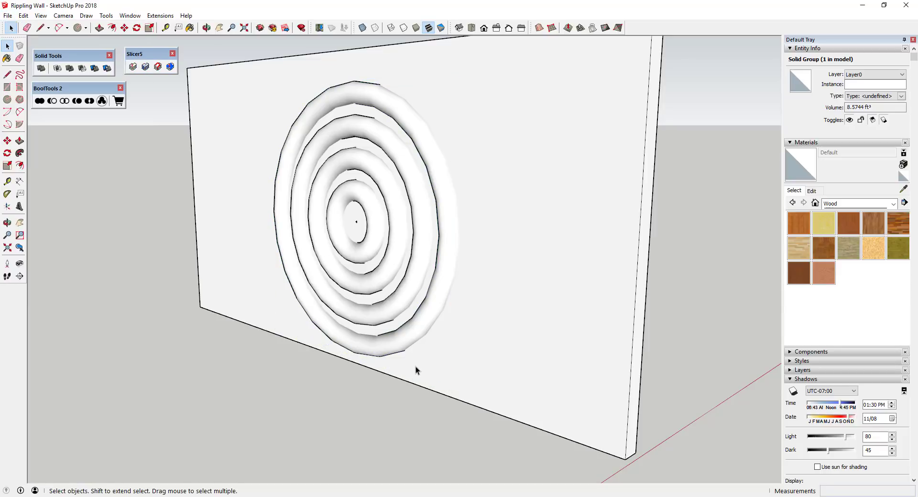
pyautogui.moveTo(417, 371); pyautogui.dragTo(409, 357, button='middle')
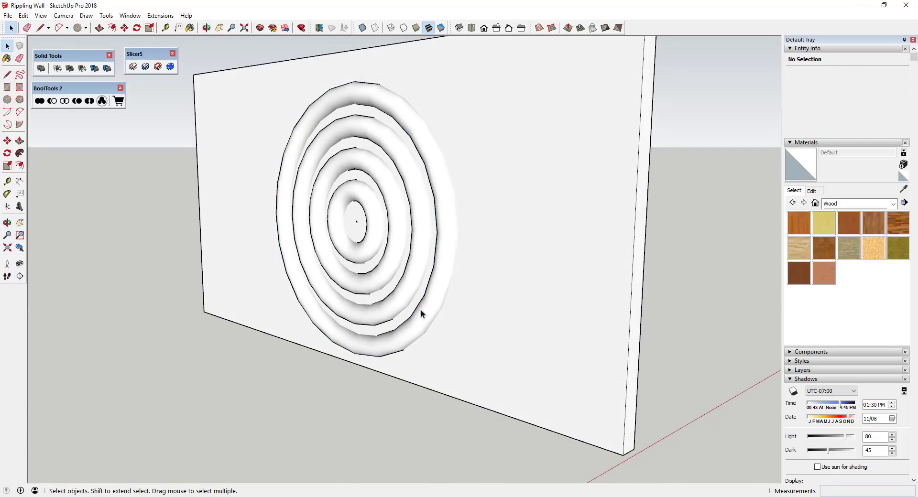
# Turn on X-ray display to see through the wall and the torus rings.
pyautogui.click(437, 274)
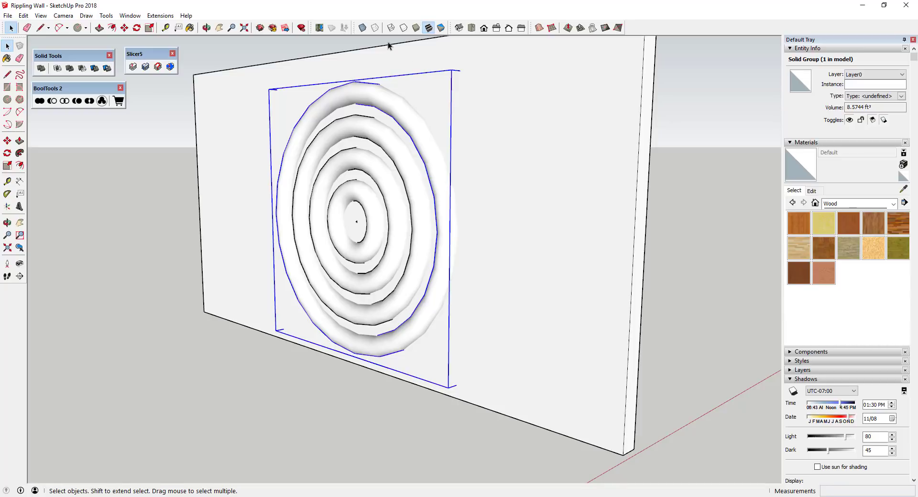
pyautogui.click(362, 28)
pyautogui.moveTo(460, 225); pyautogui.dragTo(515, 240, button='middle')
# Hide the four torus ring groups from the outermost to the innermost, leaving the path circles on the wall.
pyautogui.rightClick(459, 228)
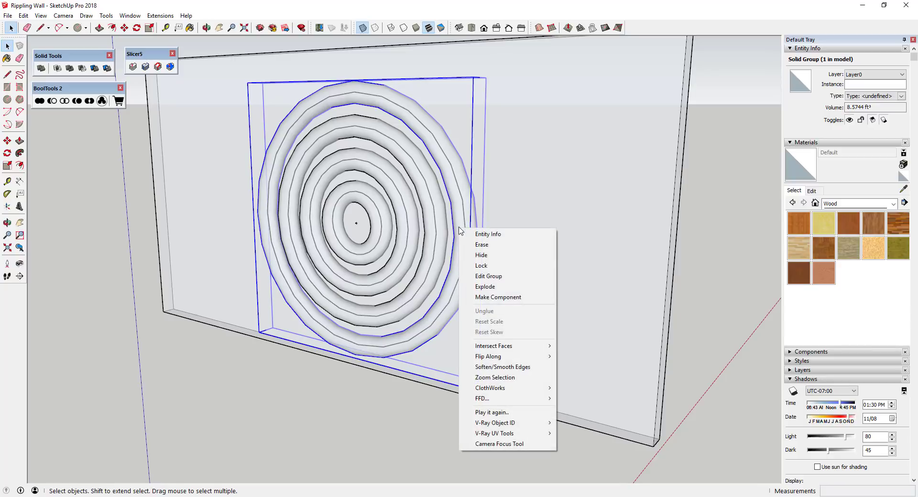
pyautogui.click(476, 260)
pyautogui.rightClick(438, 218)
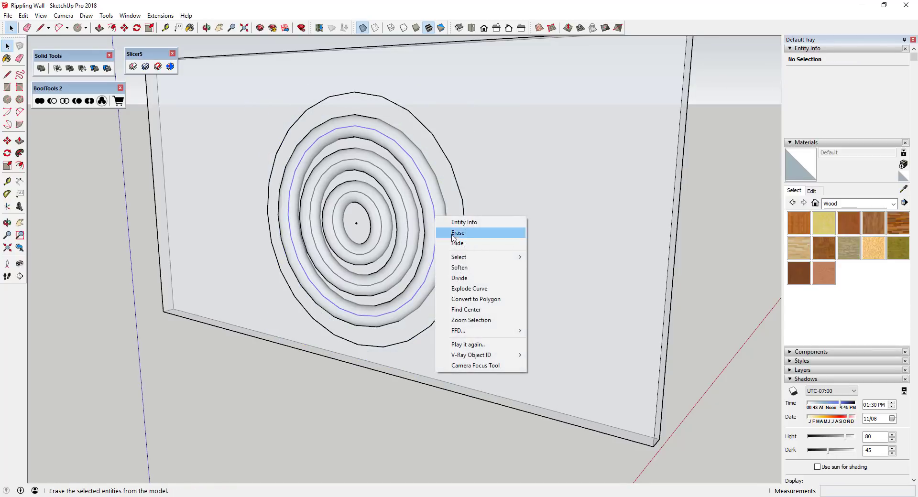
pyautogui.rightClick(432, 218)
pyautogui.click(451, 247)
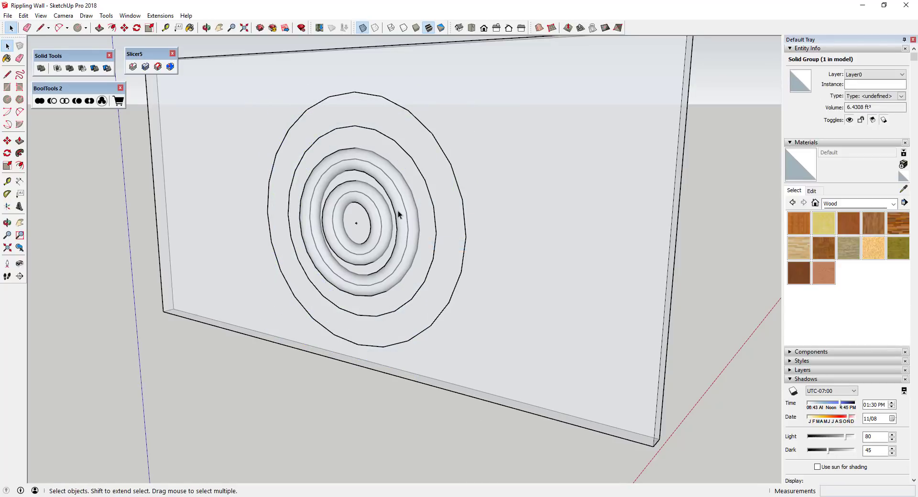
pyautogui.rightClick(398, 210)
pyautogui.click(419, 238)
pyautogui.rightClick(372, 213)
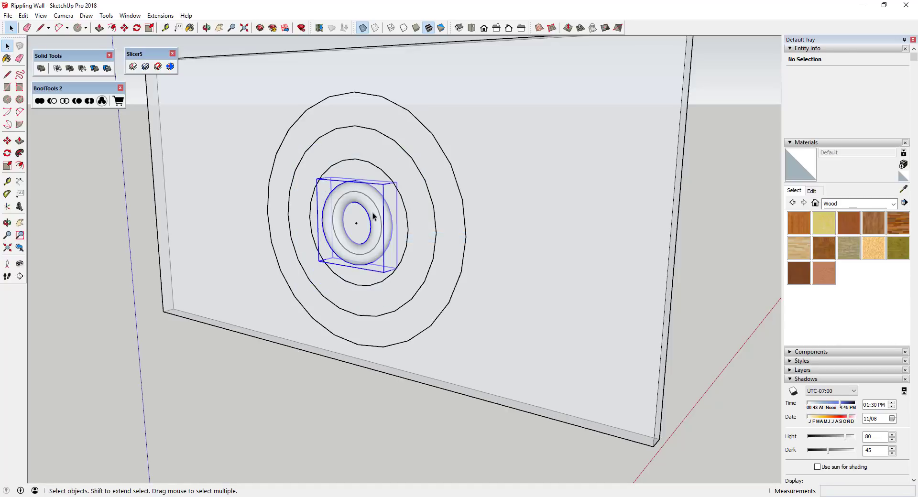
pyautogui.click(380, 239)
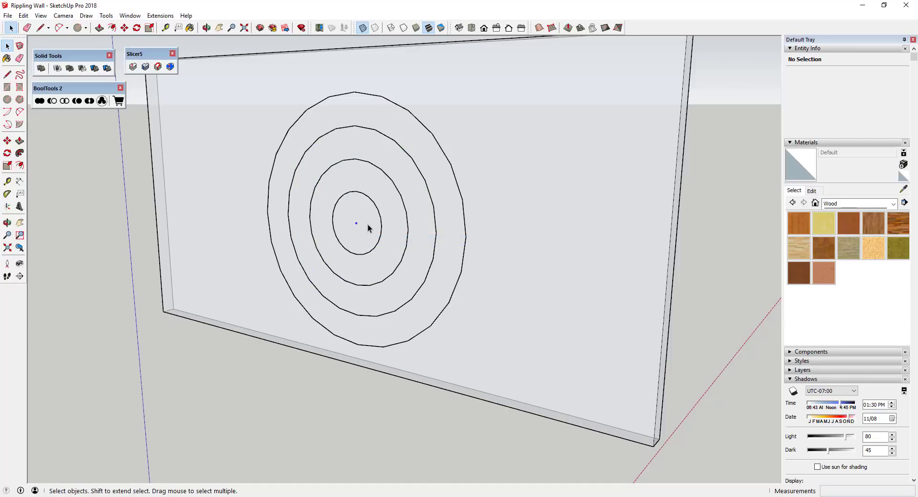
# Select the four concentric path circles without the center point and move them along the green axis, clear of the wall.
pyautogui.click(382, 227)
pyautogui.click(409, 229)
pyautogui.click(436, 232)
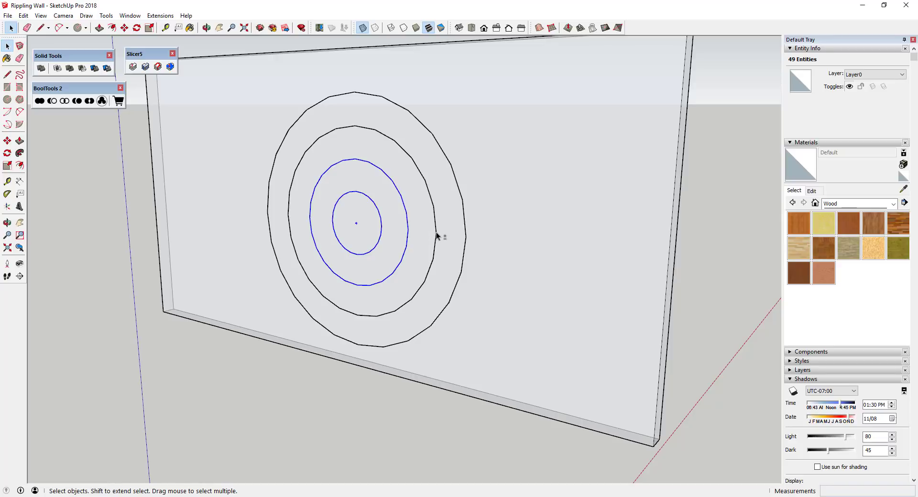
pyautogui.keyDown('shift'); pyautogui.click(466, 239); pyautogui.keyUp('shift')
pyautogui.scroll(-3, 462, 242)
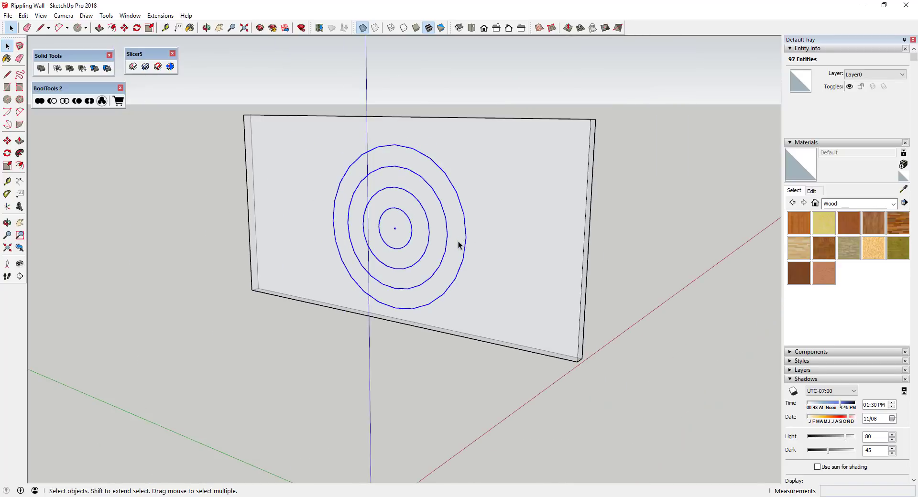
pyautogui.keyDown('shift'); pyautogui.click(396, 229); pyautogui.keyUp('shift')
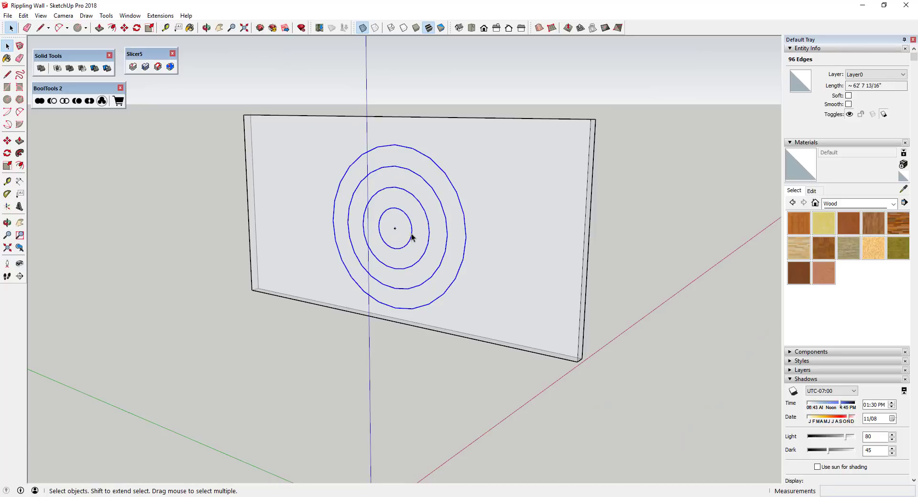
pyautogui.press('m')
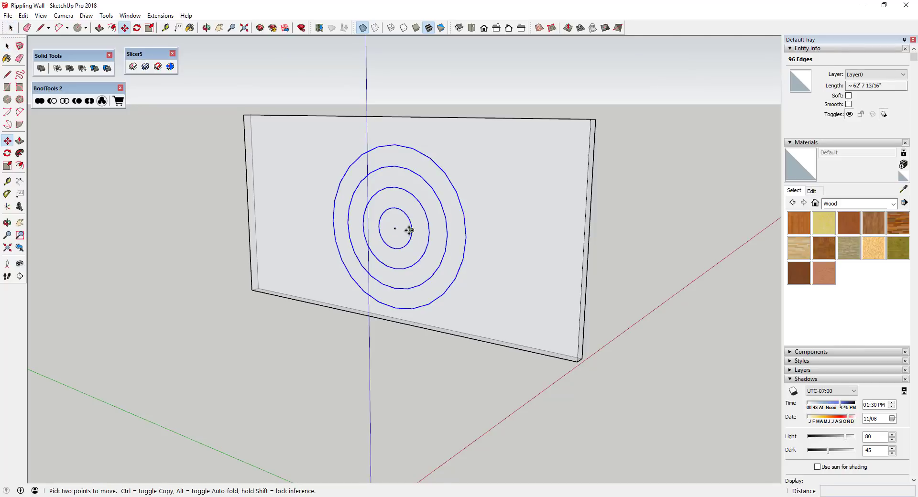
pyautogui.click(412, 232)
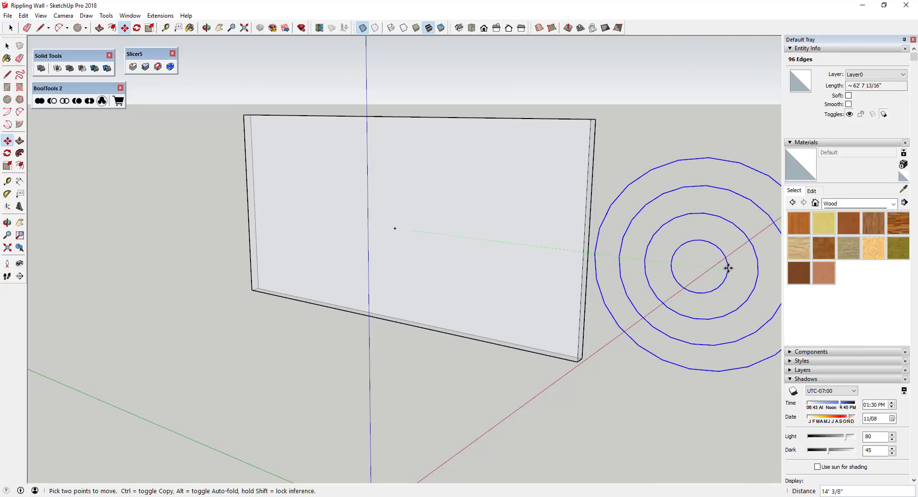
pyautogui.click(758, 276)
pyautogui.press('space')
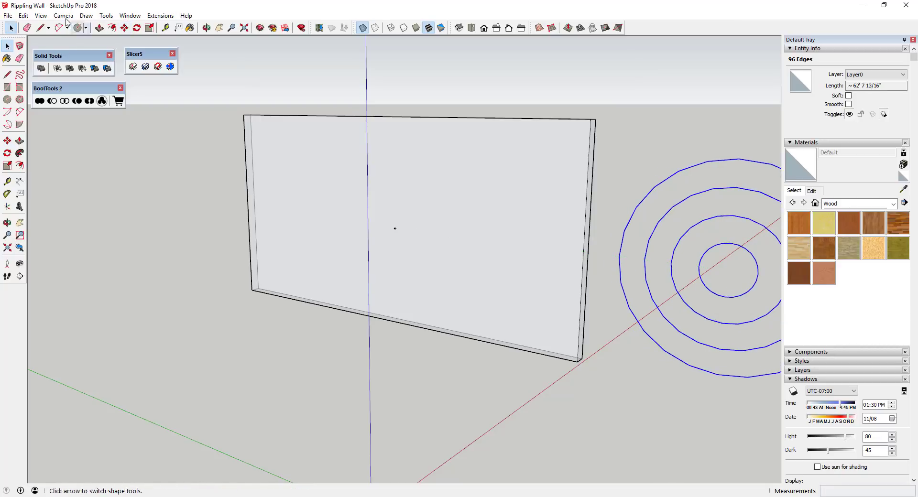
# Unhide all hidden geometry to bring back the four torus rings on the wall.
pyautogui.click(23, 15)
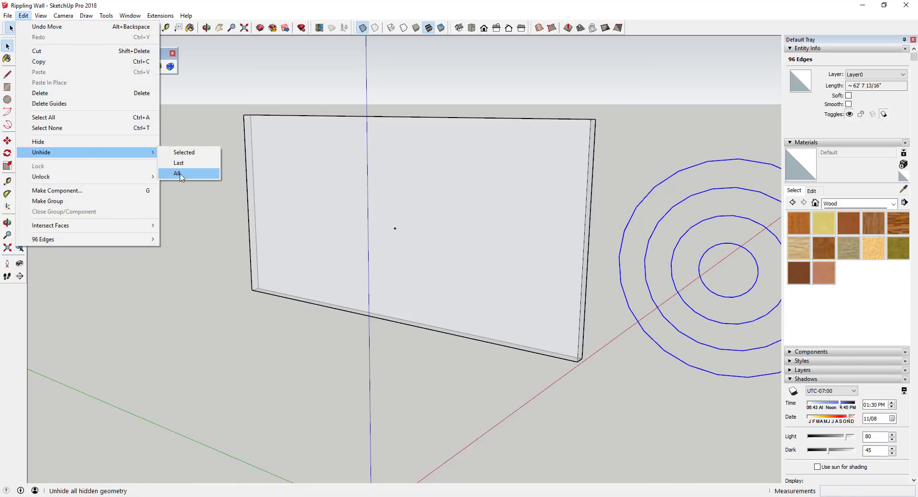
pyautogui.click(180, 172)
pyautogui.moveTo(423, 280); pyautogui.dragTo(473, 154, button='middle')
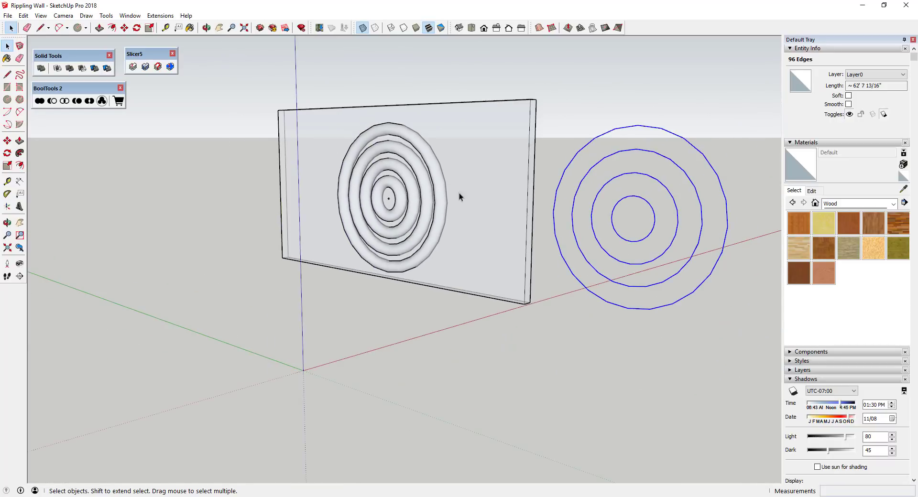
pyautogui.scroll(2, 415, 139)
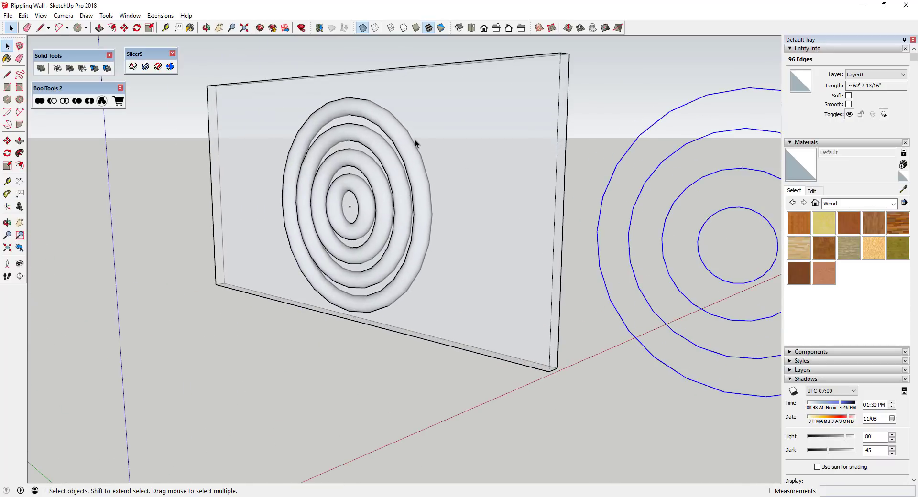
# Hide the four path circles placed away from the wall.
pyautogui.moveTo(415, 140); pyautogui.dragTo(645, 182, button='middle')
pyautogui.scroll(3, 433, 135)
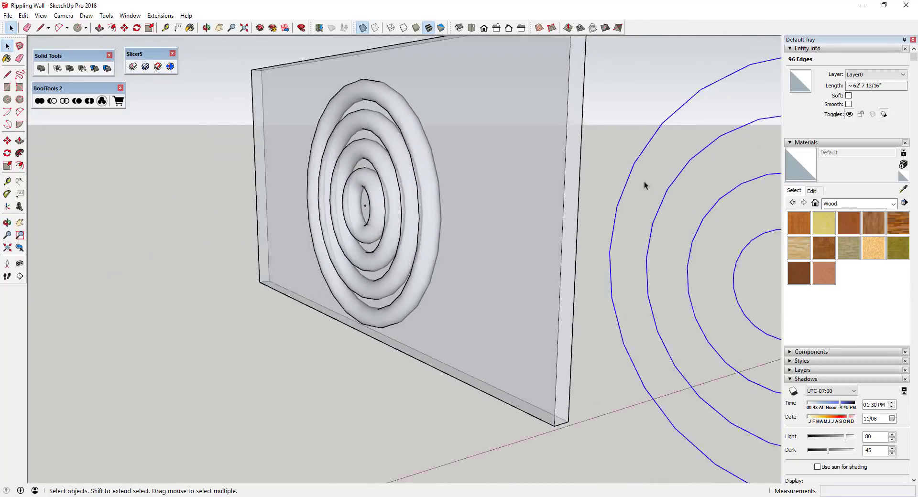
pyautogui.scroll(-2, 648, 164)
pyautogui.rightClick(636, 164)
pyautogui.click(653, 190)
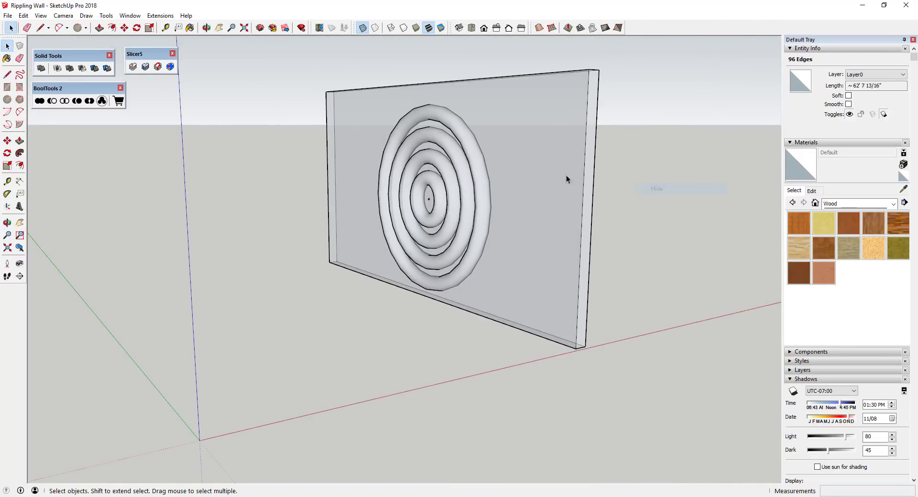
# Examine from the wall's end how the torus rings pass through its face.
pyautogui.moveTo(567, 178); pyautogui.dragTo(371, 146, button='middle')
pyautogui.scroll(4, 439, 174)
pyautogui.scroll(1, 438, 191)
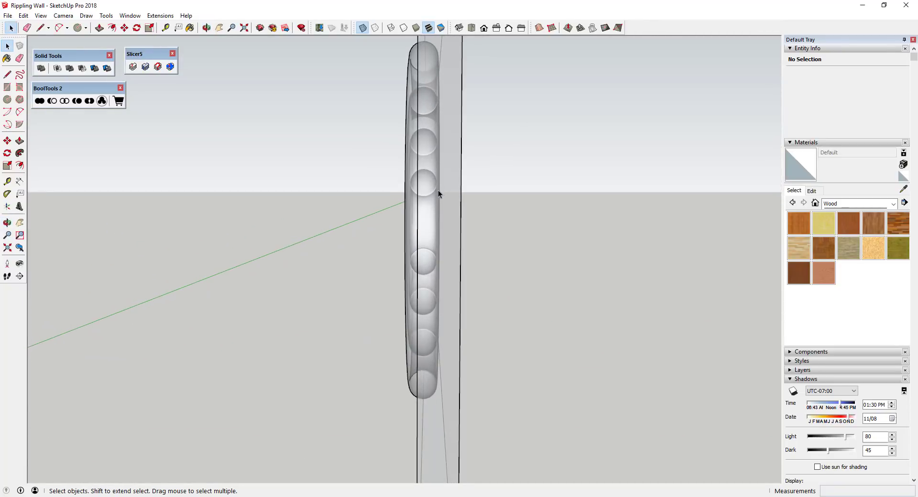
pyautogui.click(438, 190)
pyautogui.moveTo(408, 196); pyautogui.dragTo(568, 222, button='middle')
pyautogui.click(568, 222)
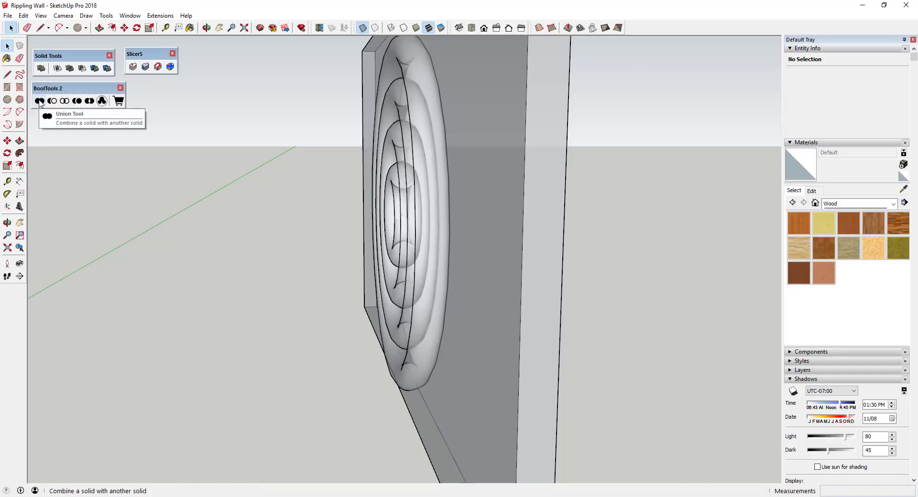
# Merge the outermost torus ring with the wall into one solid using the Outer Shell tool.
pyautogui.click(41, 70)
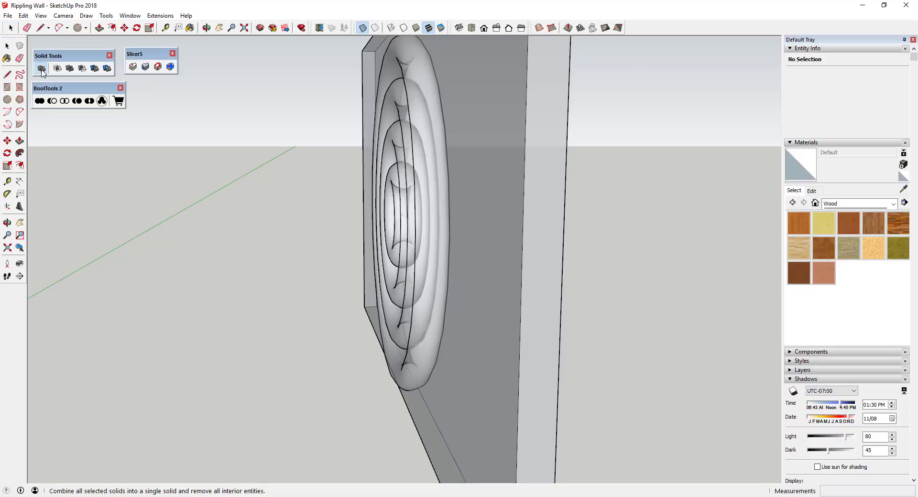
pyautogui.click(421, 227)
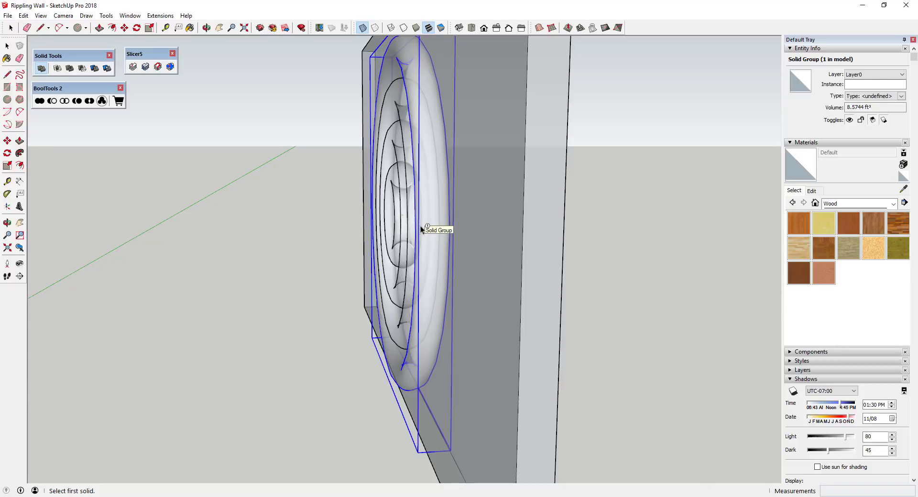
pyautogui.click(496, 226)
pyautogui.moveTo(539, 227); pyautogui.dragTo(406, 103, button='middle')
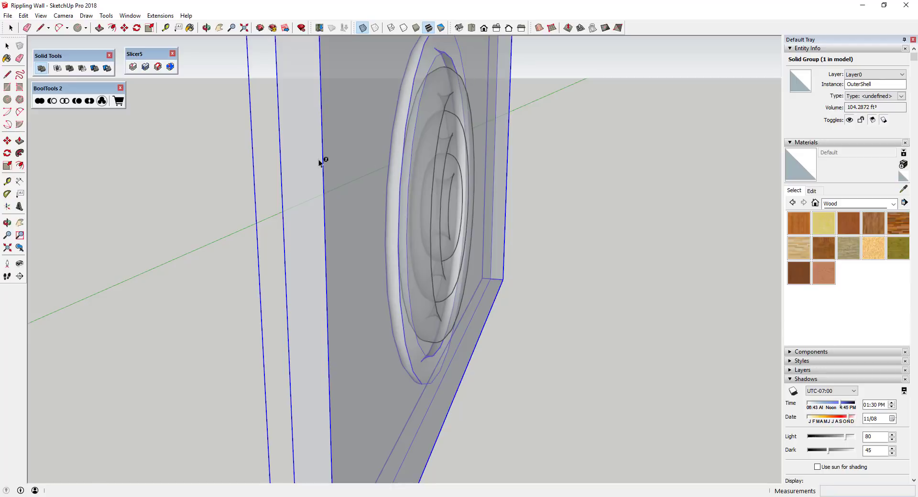
pyautogui.moveTo(319, 159); pyautogui.dragTo(500, 139, button='middle')
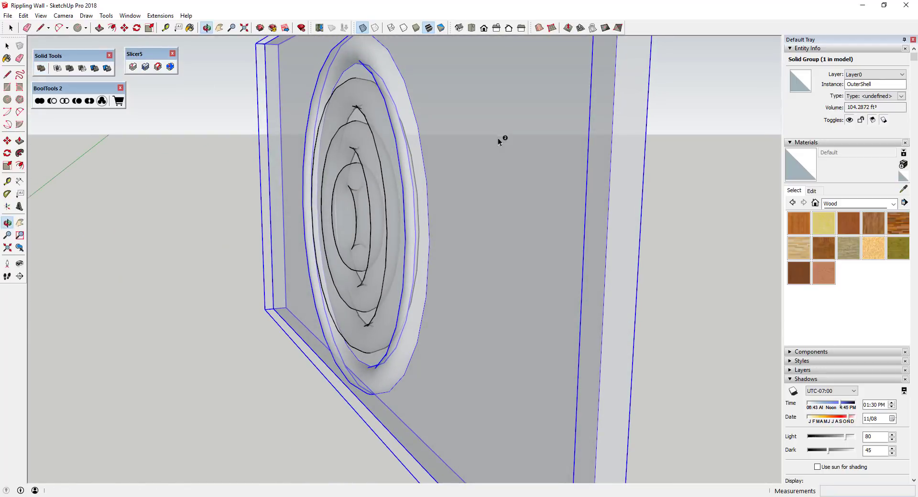
pyautogui.click(718, 177)
pyautogui.click(572, 204)
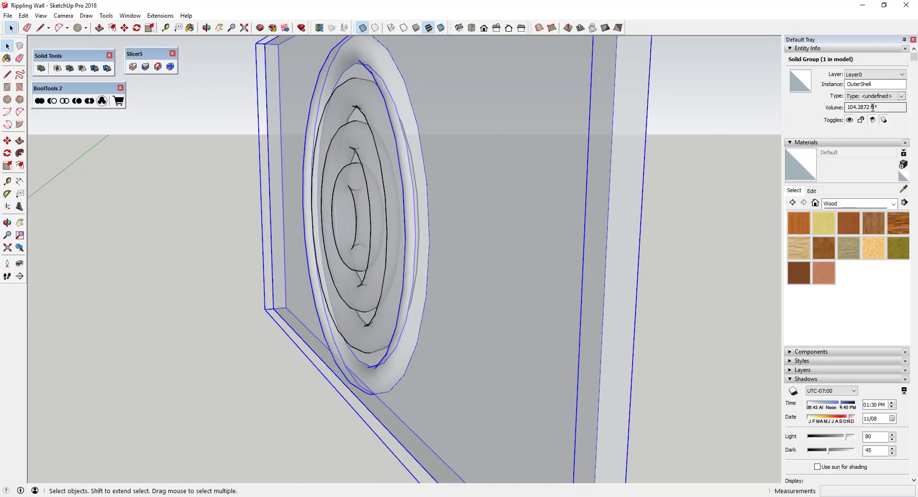
pyautogui.scroll(-5, 607, 180)
pyautogui.moveTo(607, 180); pyautogui.dragTo(628, 170, button='middle')
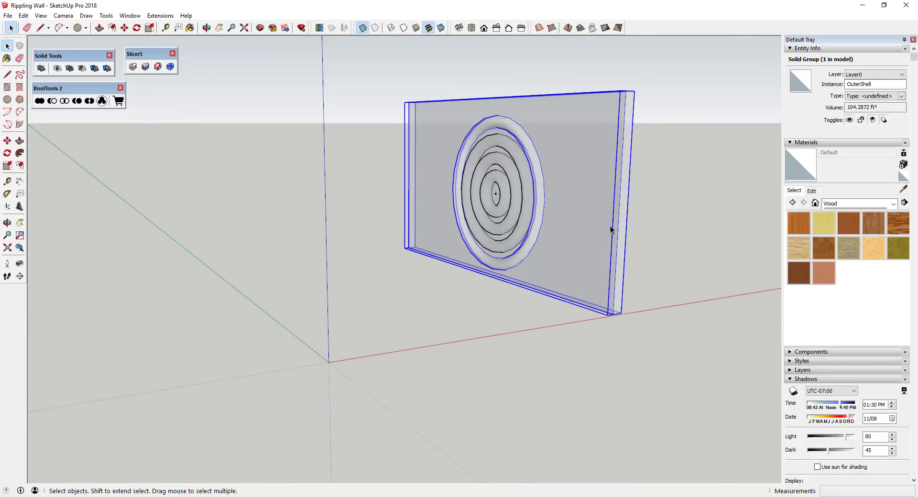
pyautogui.click(662, 202)
# Merge the three remaining inner torus rings into the wall solid using Outer Shell.
pyautogui.scroll(3, 534, 189)
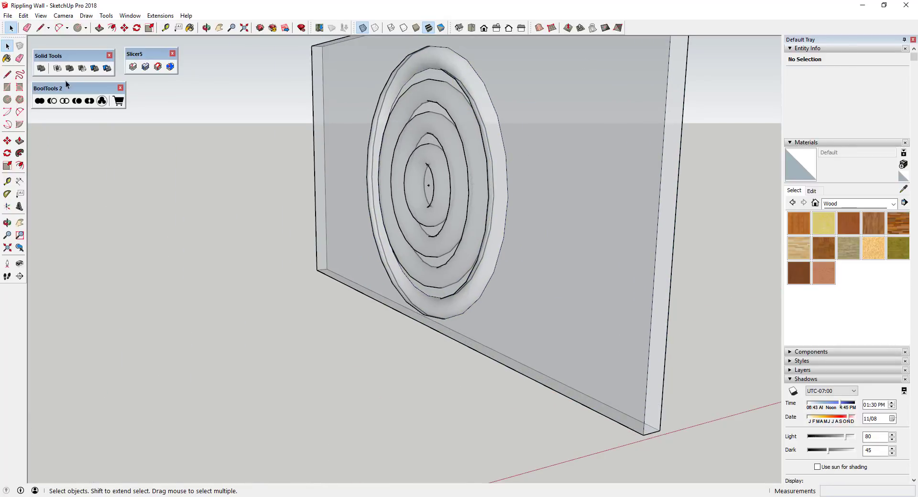
pyautogui.click(41, 68)
pyautogui.click(475, 168)
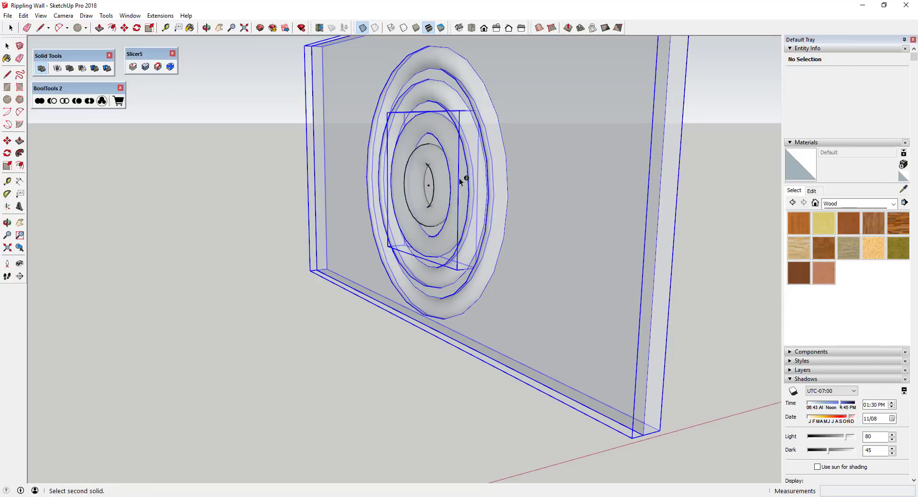
pyautogui.click(41, 68)
pyautogui.click(443, 189)
pyautogui.click(441, 190)
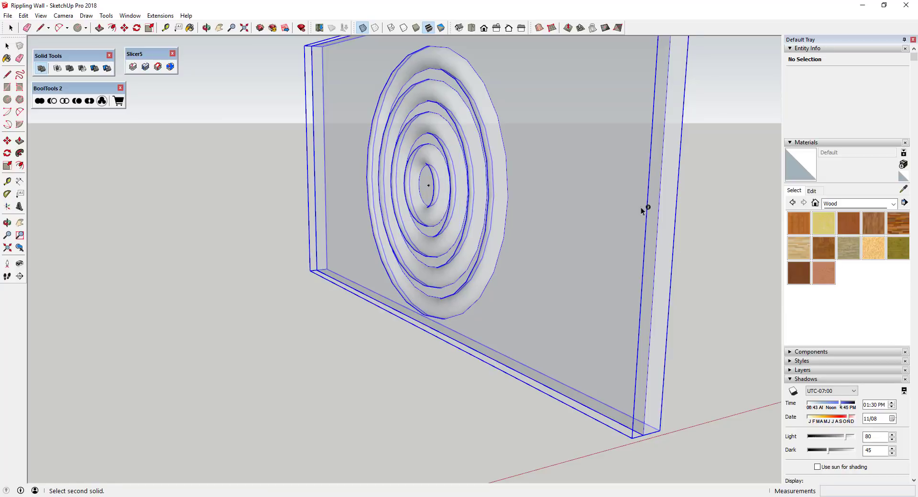
pyautogui.moveTo(646, 207); pyautogui.dragTo(716, 130, button='middle')
pyautogui.scroll(3, 509, 200)
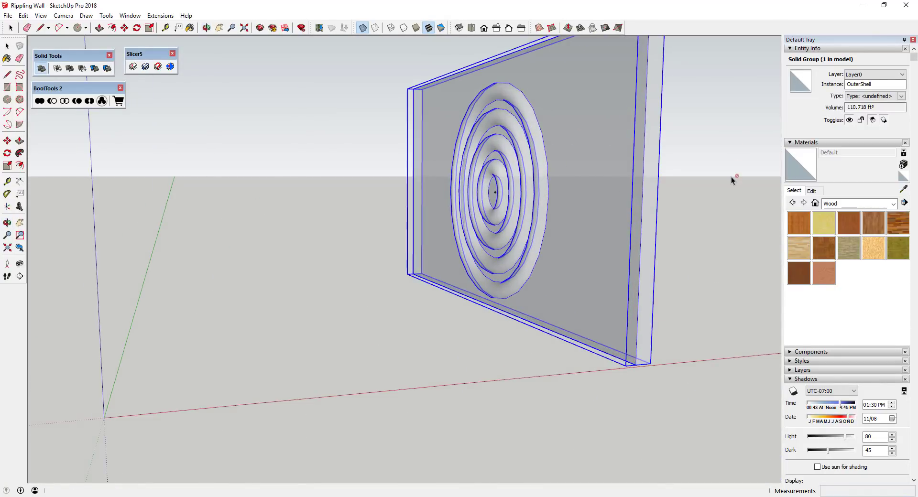
pyautogui.moveTo(731, 177); pyautogui.dragTo(354, 119, button='middle')
pyautogui.click(354, 120)
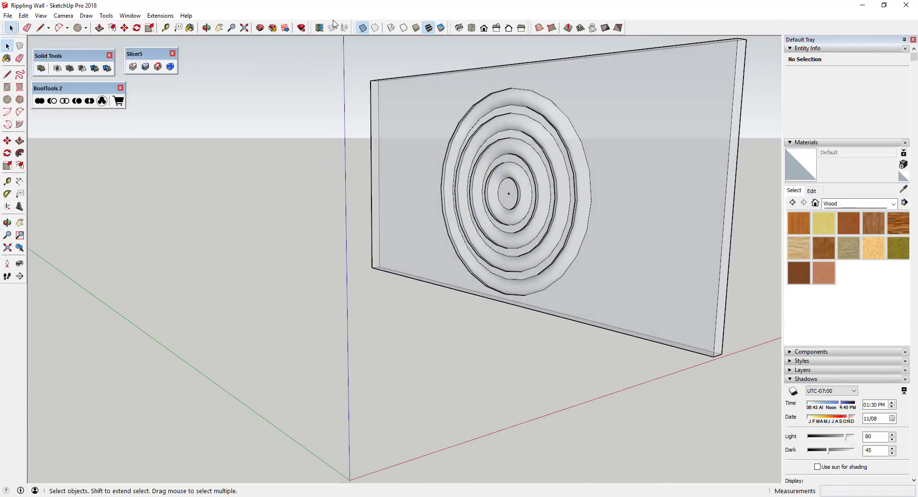
# Turn off X-ray display, select the merged wall group and save the model.
pyautogui.click(363, 28)
pyautogui.moveTo(517, 144); pyautogui.dragTo(569, 183, button='middle')
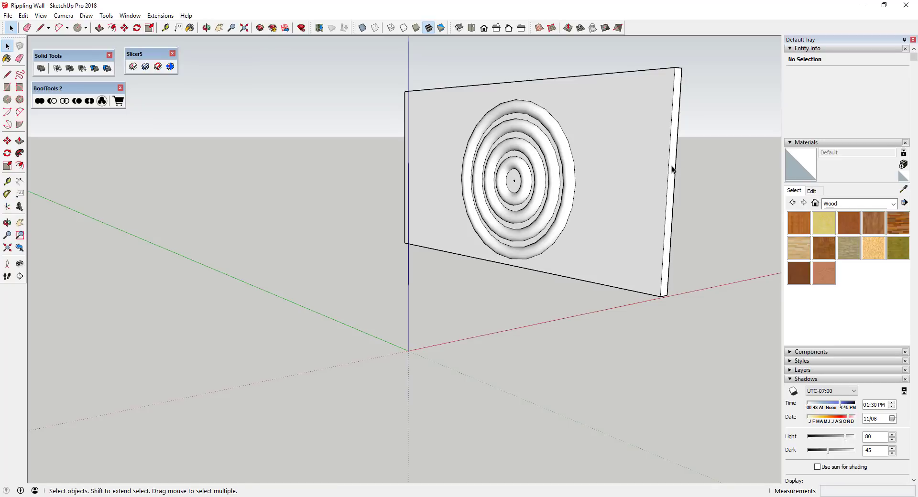
pyautogui.click(610, 173)
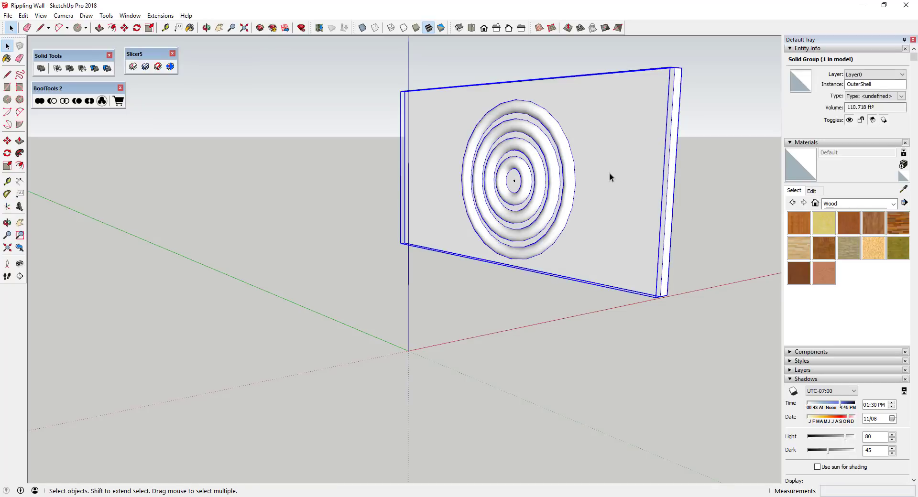
pyautogui.click(8, 16)
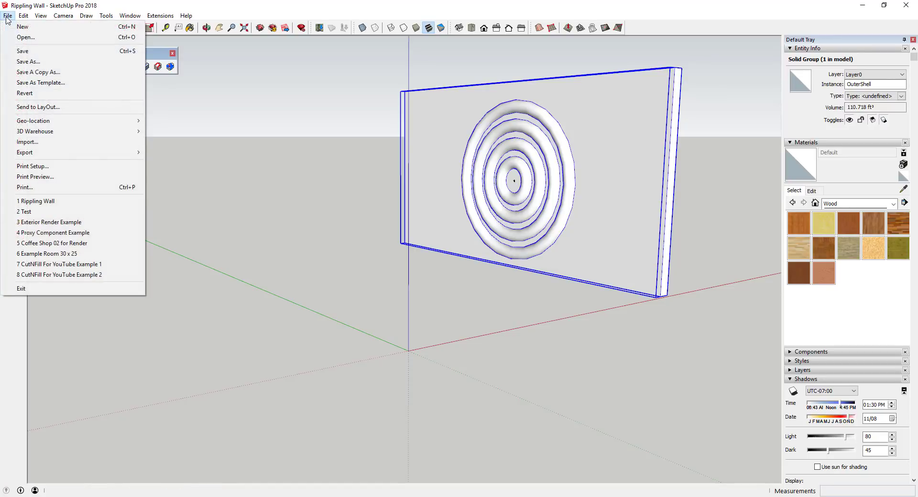
pyautogui.click(19, 53)
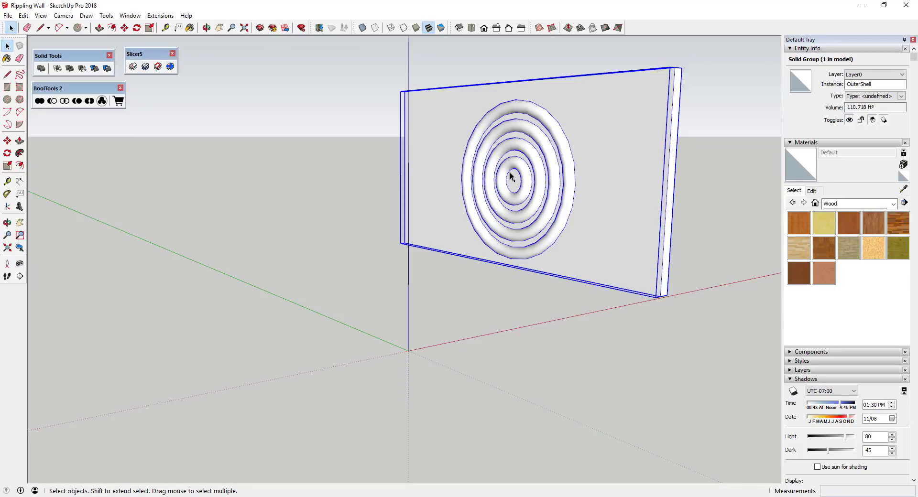
# Try slicing the wall with Slicer5 along the Z axis using 2-inch spacing and 1-inch thickness, and undo the slices.
pyautogui.moveTo(406, 164); pyautogui.dragTo(567, 85, button='middle')
pyautogui.scroll(2, 557, 86)
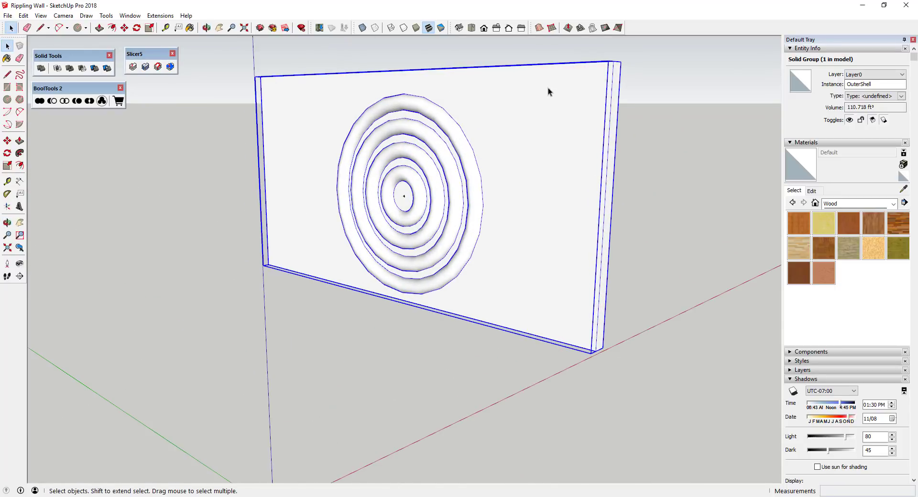
pyautogui.click(133, 67)
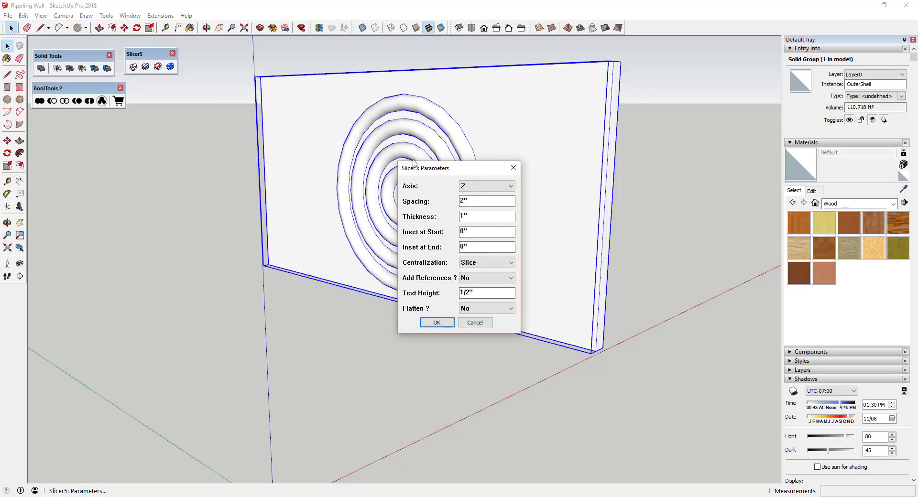
pyautogui.moveTo(449, 172); pyautogui.dragTo(125, 168)
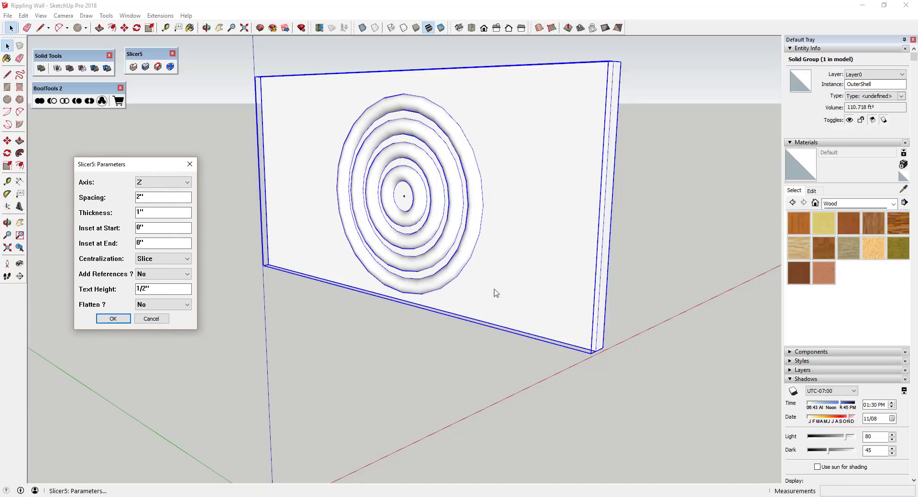
pyautogui.click(163, 185)
pyautogui.click(163, 184)
pyautogui.moveTo(114, 164); pyautogui.dragTo(128, 157)
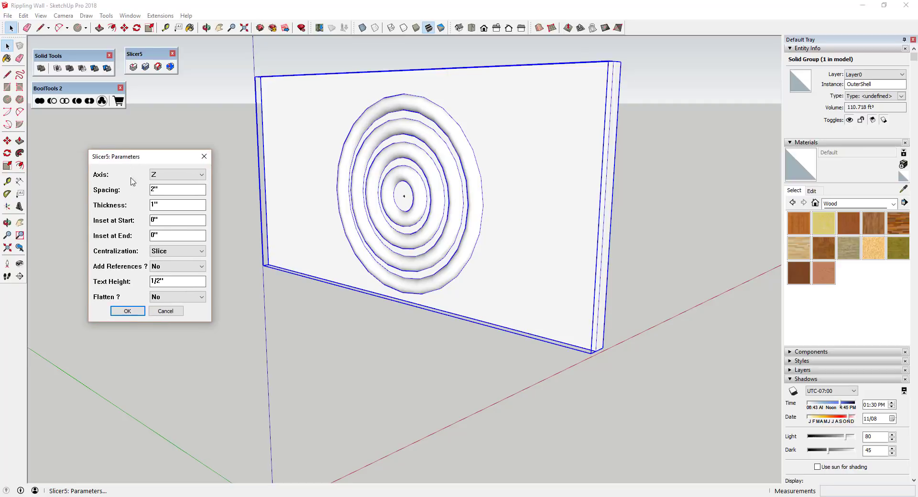
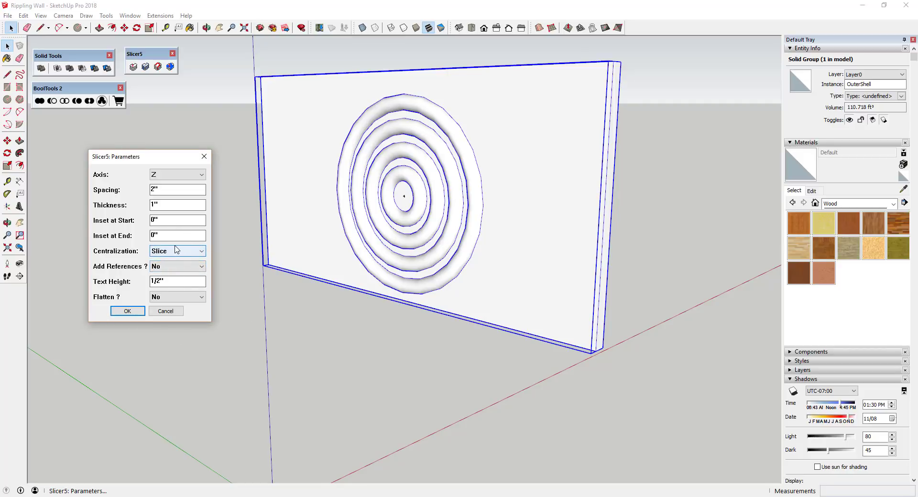
pyautogui.click(127, 312)
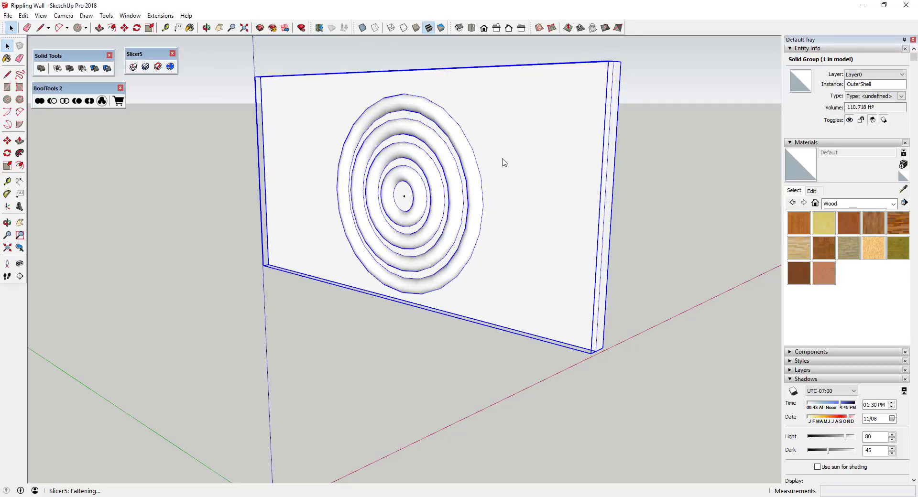
pyautogui.moveTo(525, 241); pyautogui.dragTo(536, 221, button='middle')
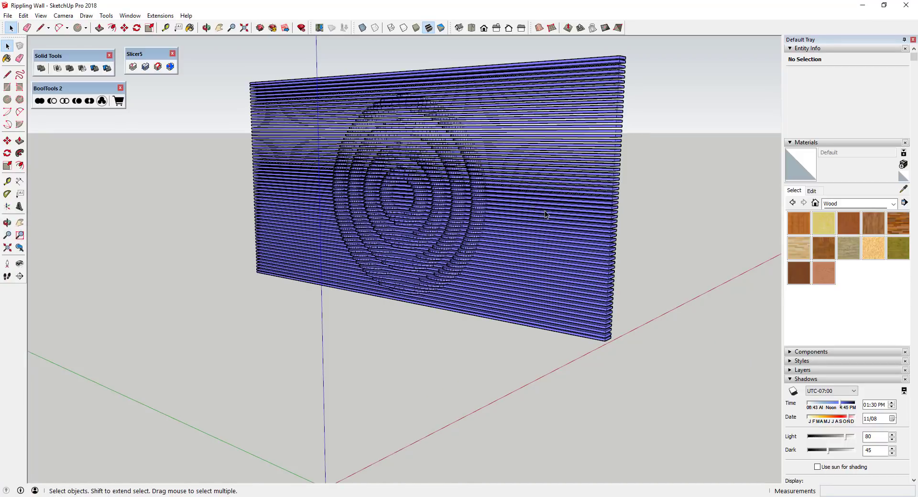
pyautogui.hotkey('ctrl', 'z')
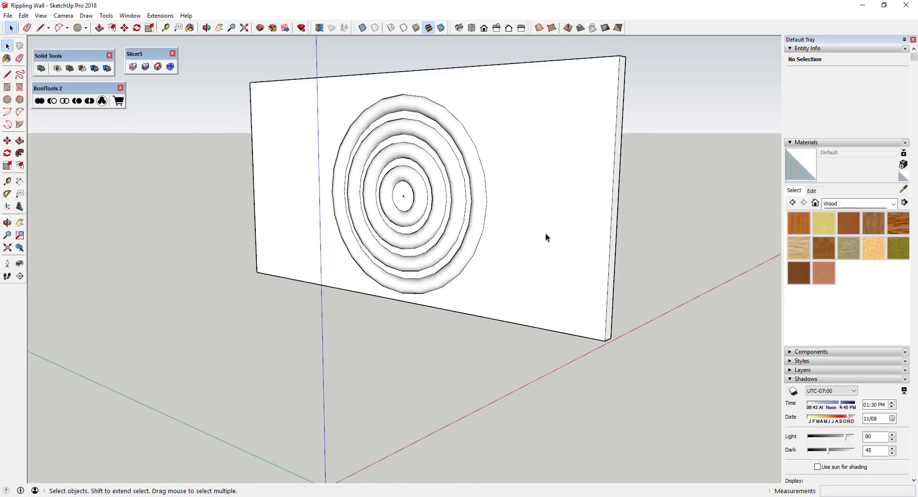
# Slice the wall with Slicer5 along the Z axis using 4-inch spacing and 2-inch thickness.
pyautogui.click(536, 206)
pyautogui.click(133, 67)
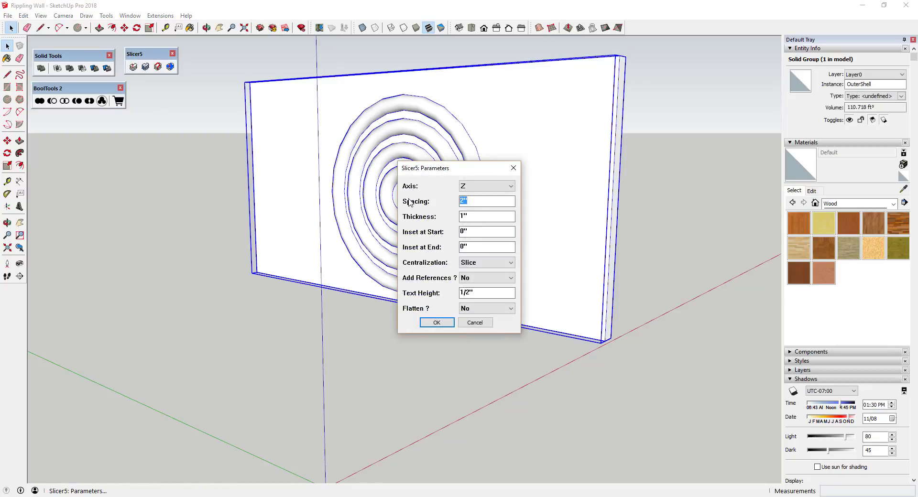
pyautogui.press('Tab')
pyautogui.write('2')
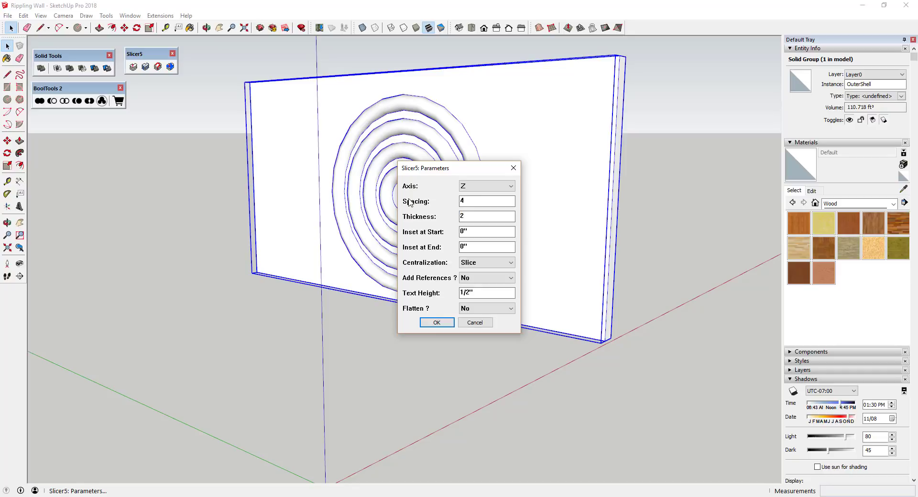
pyautogui.click(434, 324)
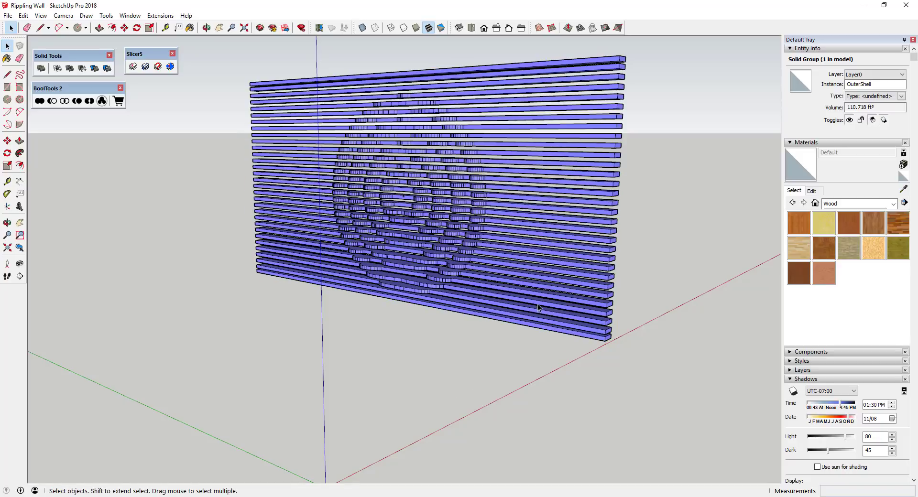
# Measure the spacing between two neighbouring slats at the wall's end and undo the slicing.
pyautogui.moveTo(629, 234); pyautogui.dragTo(598, 156, button='middle')
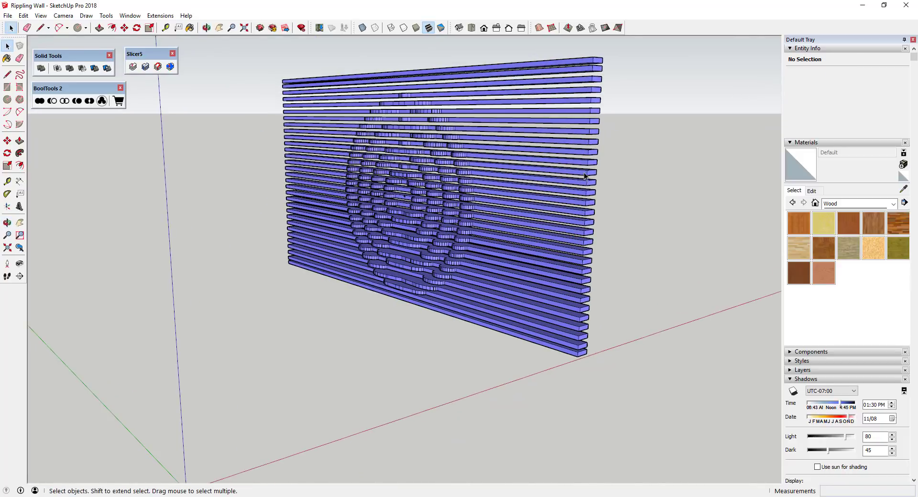
pyautogui.scroll(3, 584, 176)
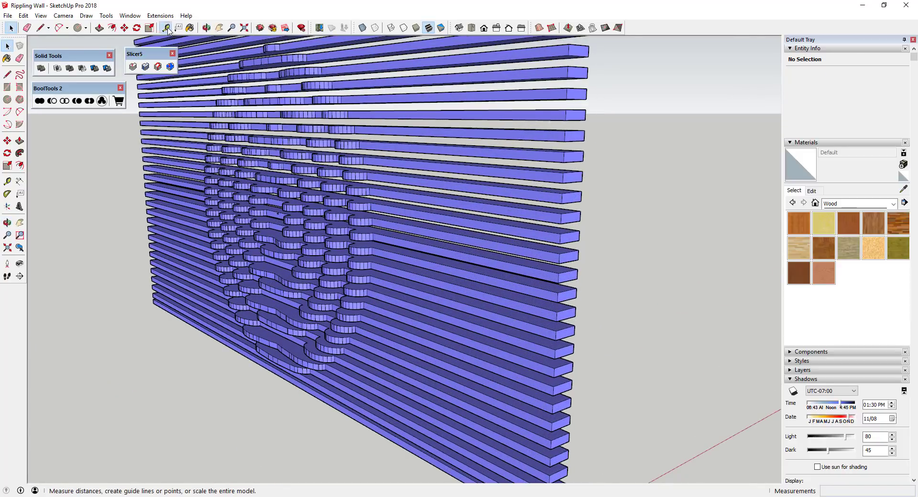
pyautogui.click(167, 28)
pyautogui.click(567, 187)
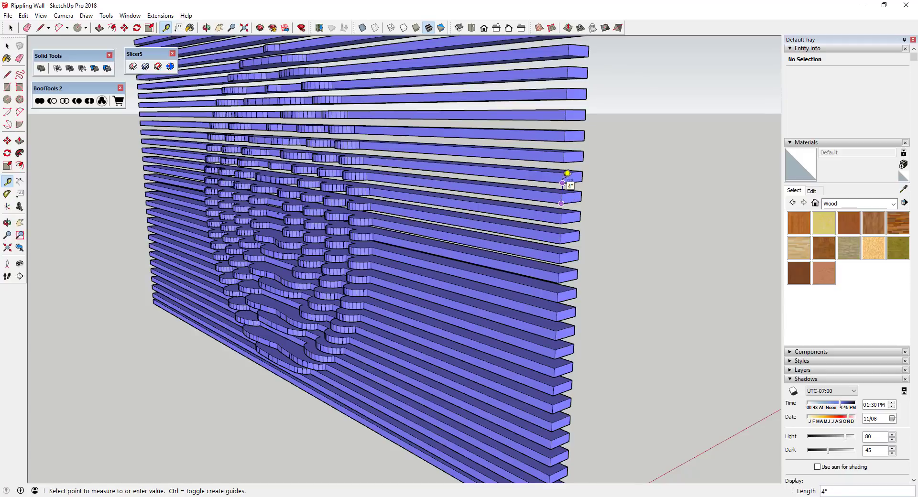
pyautogui.scroll(-3, 566, 177)
pyautogui.press('space')
pyautogui.hotkey('ctrl', 'z')
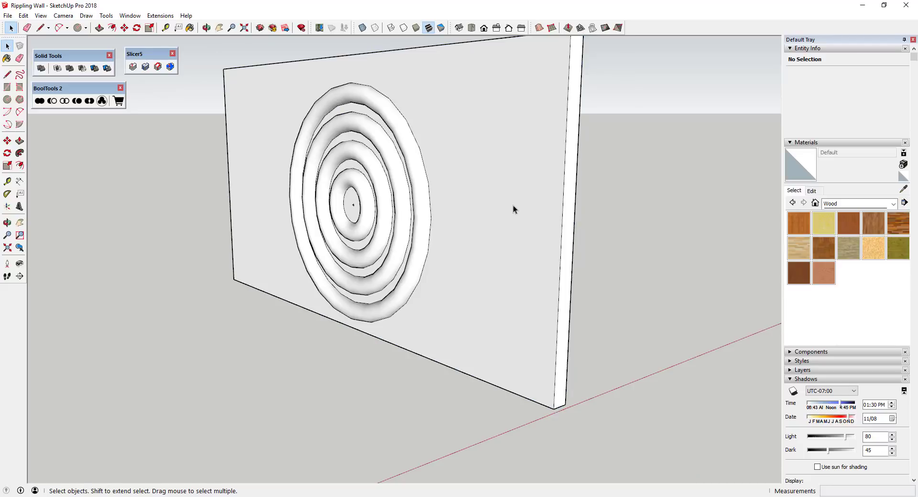
# Slice the wall with Slicer5 along the Z axis using 1-inch spacing and 1/2-inch thickness.
pyautogui.click(495, 170)
pyautogui.click(158, 66)
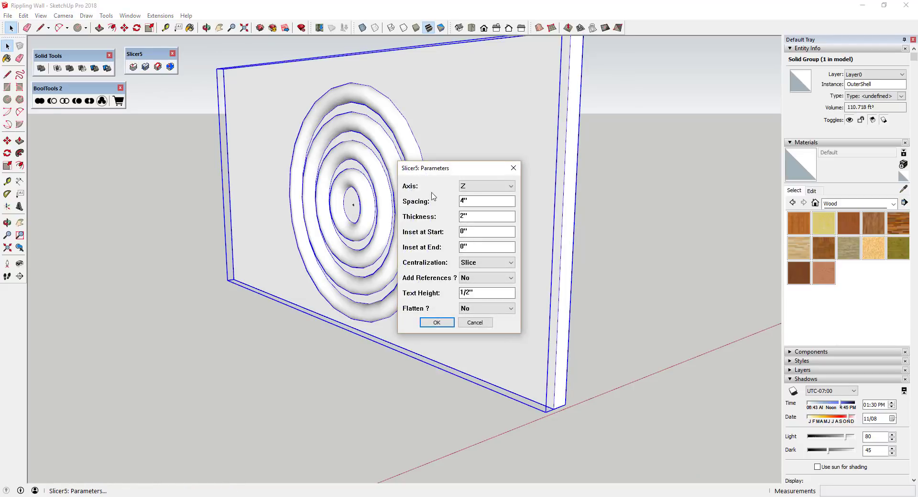
pyautogui.doubleClick(484, 200)
pyautogui.press('Tab')
pyautogui.write('.')
pyautogui.press('Return')
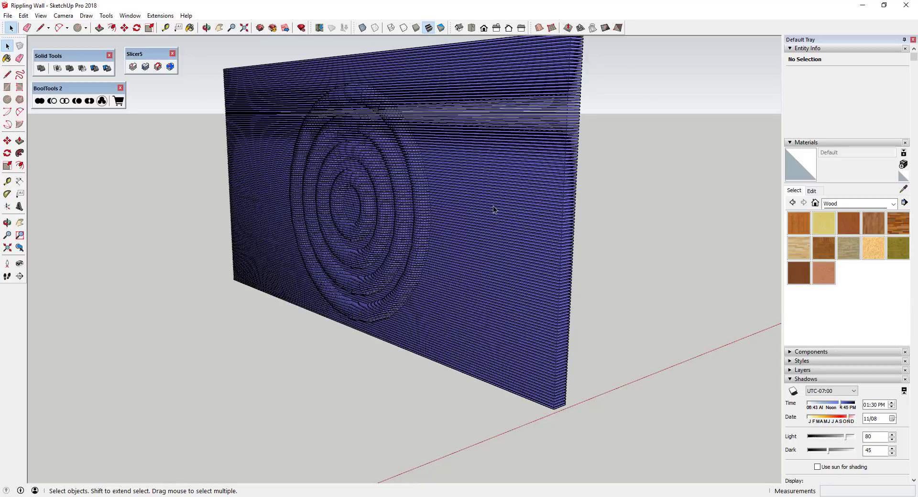
# Undo the fine slicing and re-slice the wall with Slicer5 along the Z axis using a 1-inch thickness.
pyautogui.moveTo(493, 207); pyautogui.dragTo(561, 187, button='middle')
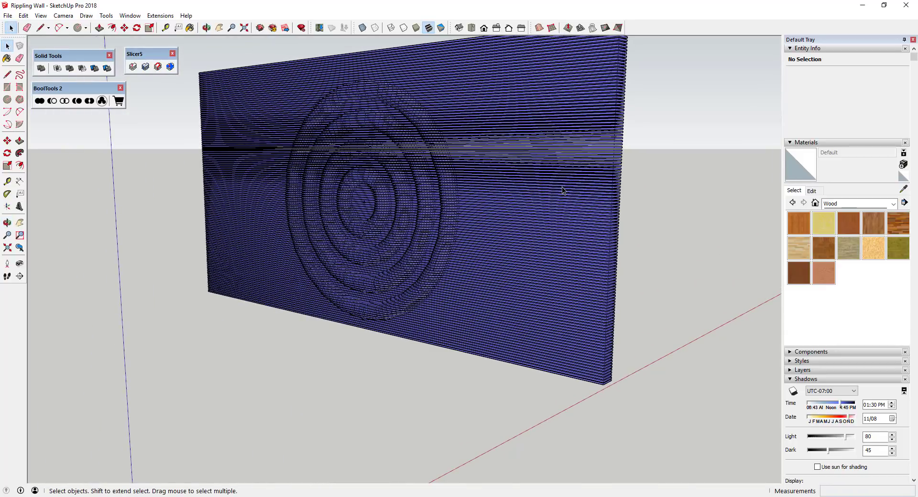
pyautogui.click(544, 172)
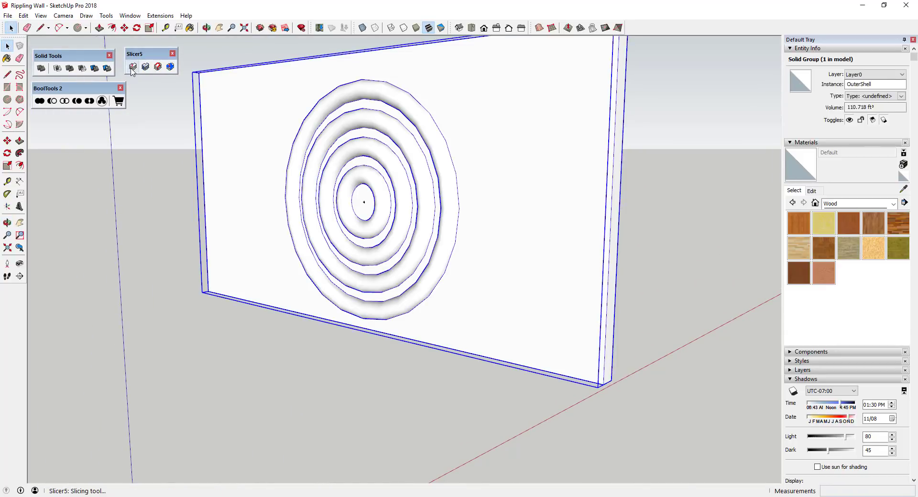
pyautogui.click(133, 66)
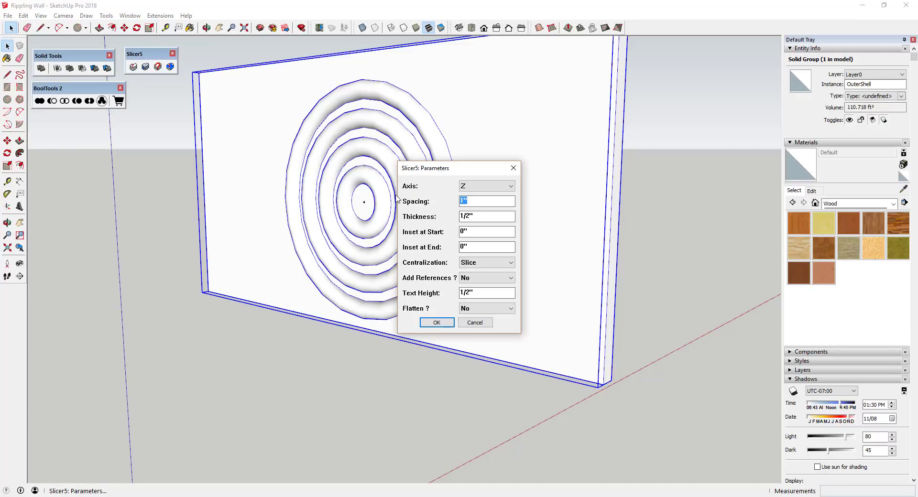
pyautogui.press('Tab')
pyautogui.write('1')
pyautogui.press('Return')
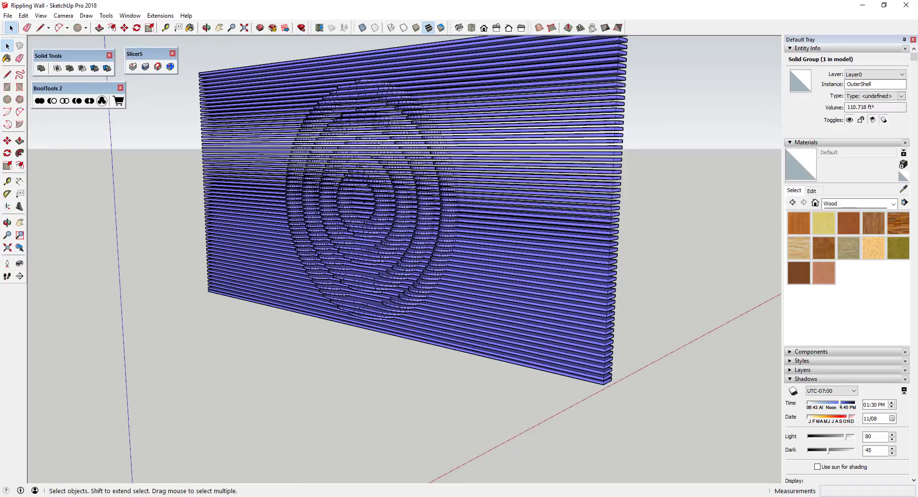
# Try painting the whole sliced wall group with the default material.
pyautogui.press('o')
pyautogui.moveTo(416, 164); pyautogui.dragTo(458, 156)
pyautogui.press('space')
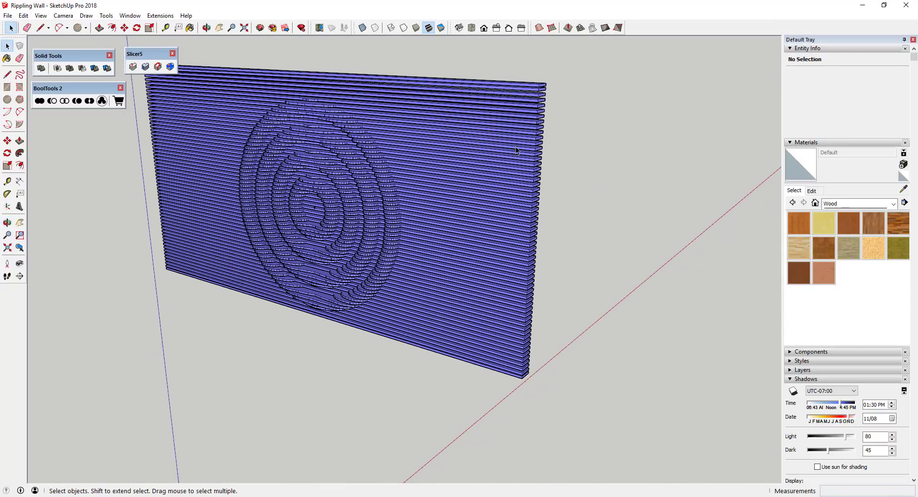
pyautogui.click(417, 218)
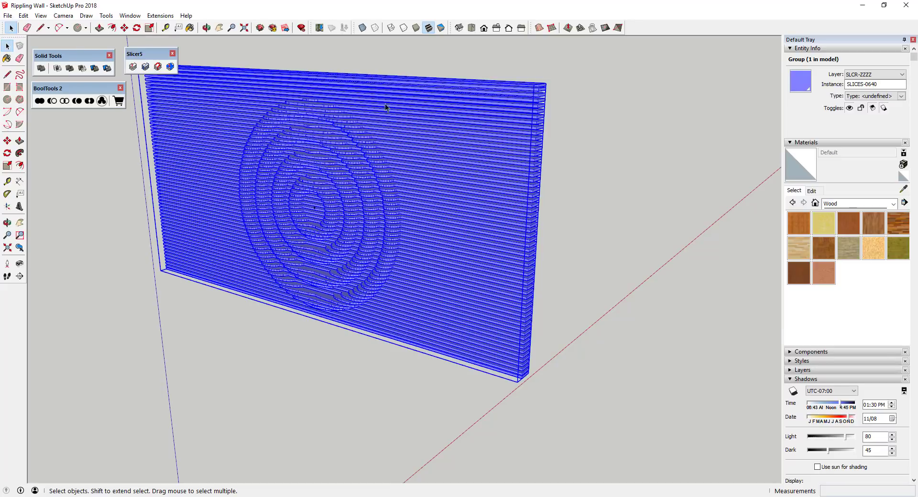
pyautogui.click(601, 268)
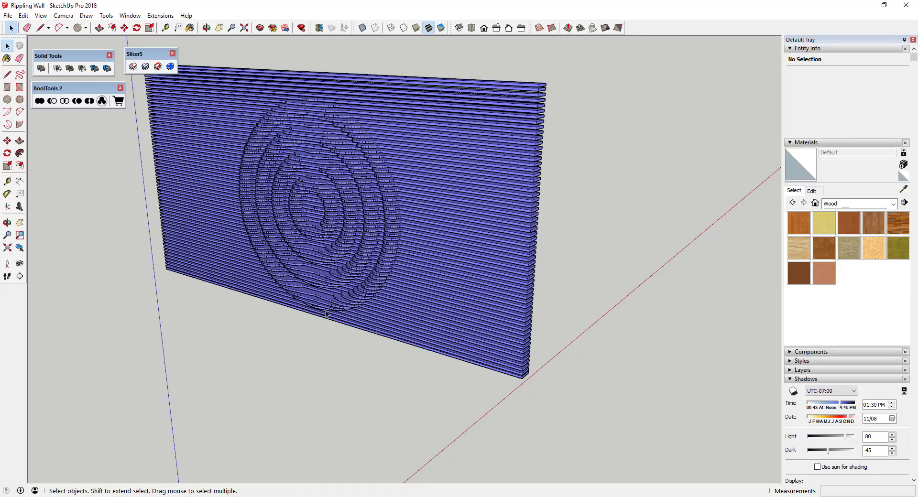
pyautogui.click(480, 166)
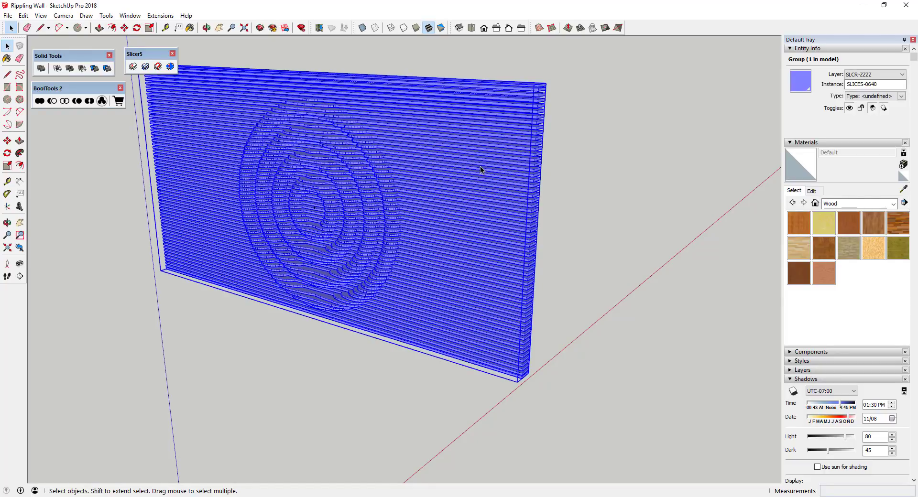
pyautogui.click(903, 176)
pyautogui.click(501, 185)
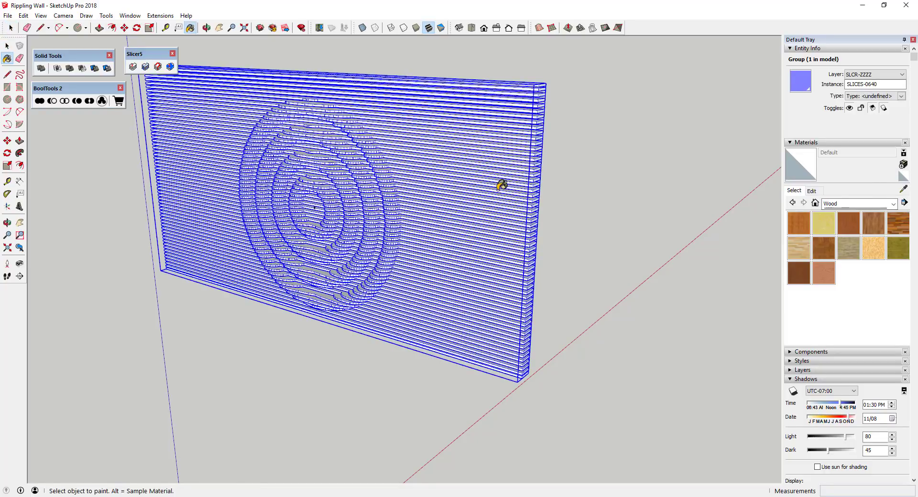
pyautogui.press('space')
pyautogui.click(596, 198)
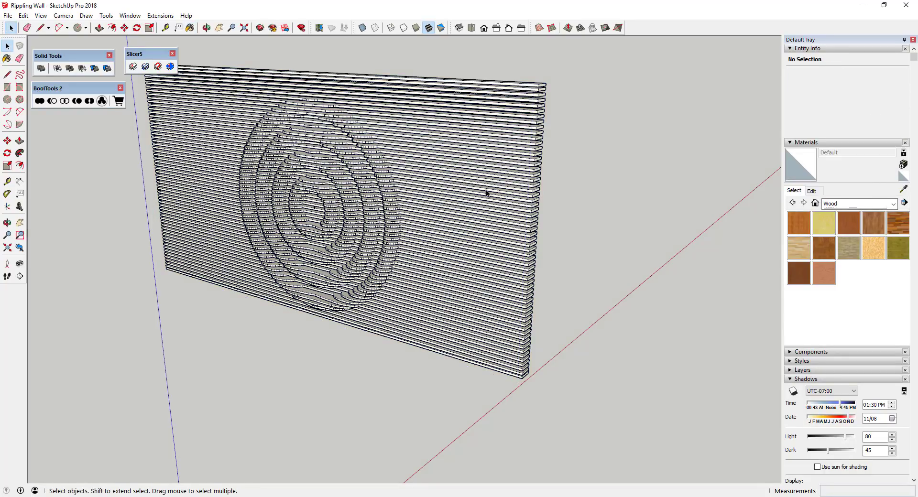
# Open the sliced wall group and check the material assigned to several individual slats.
pyautogui.click(486, 189)
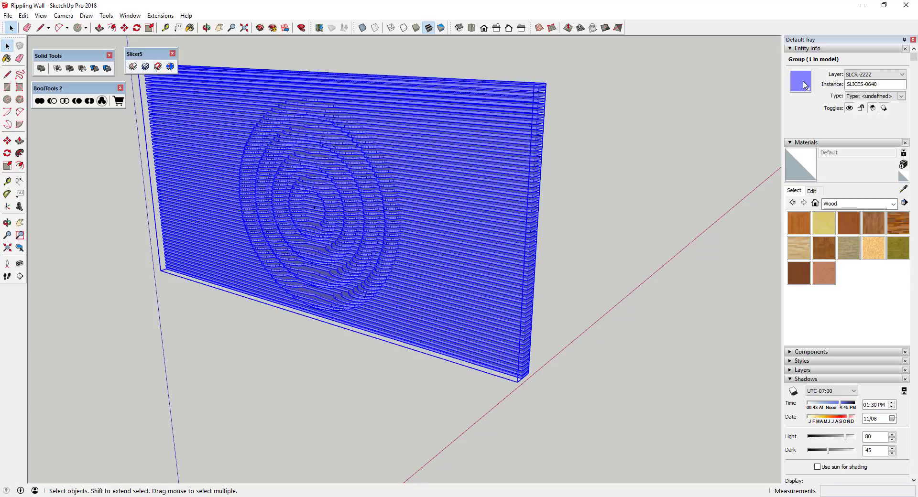
pyautogui.doubleClick(531, 172)
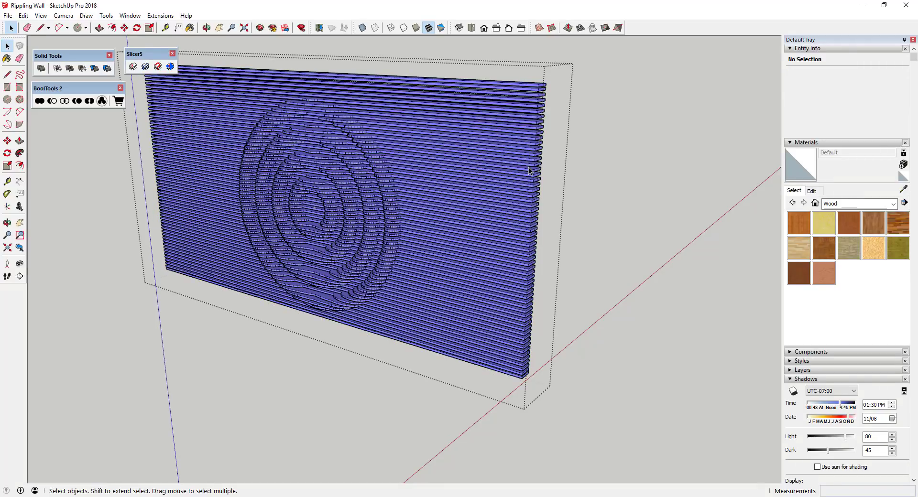
pyautogui.click(529, 171)
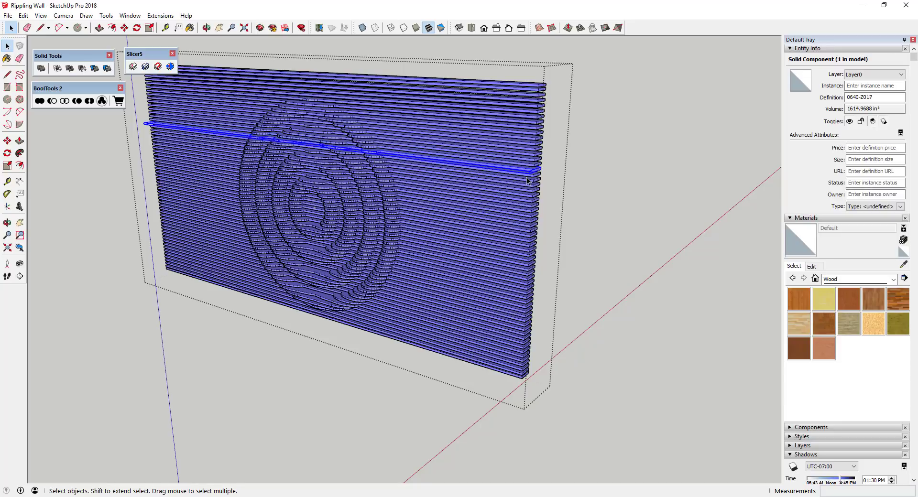
pyautogui.click(527, 193)
pyautogui.click(525, 216)
pyautogui.click(590, 180)
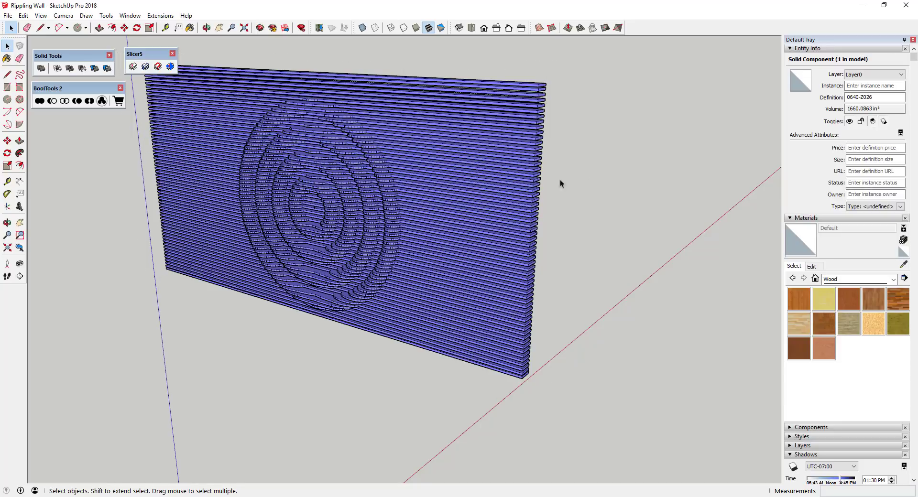
# Paint the whole sliced wall group with the default material to replace the purple slice colour.
pyautogui.click(507, 171)
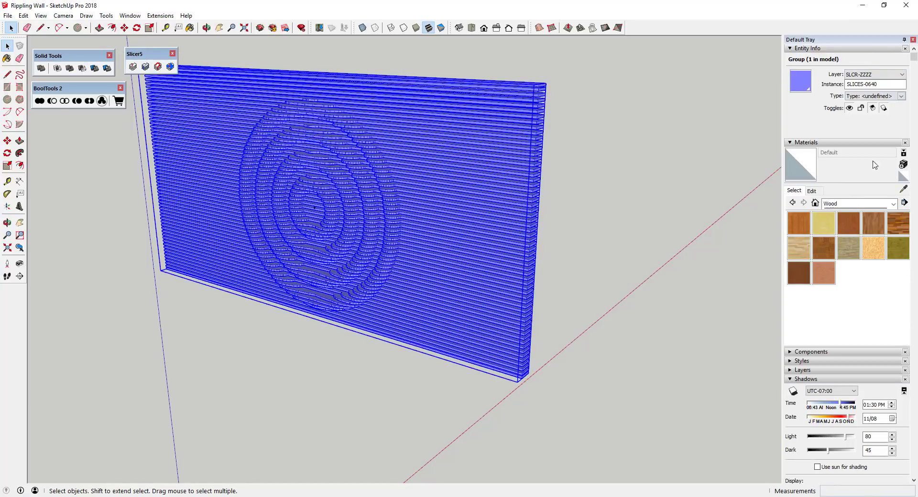
pyautogui.click(904, 176)
pyautogui.click(519, 153)
pyautogui.press('space')
pyautogui.moveTo(606, 198); pyautogui.dragTo(506, 102, button='middle')
pyautogui.click(623, 214)
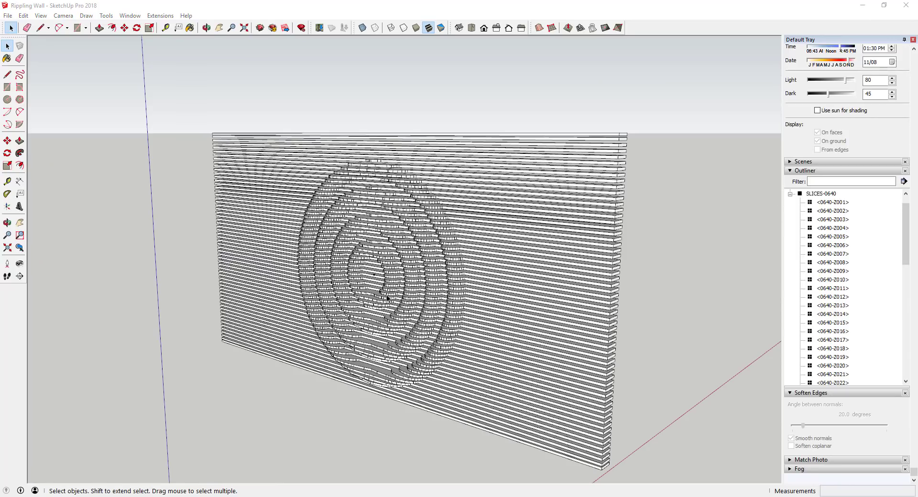
# Open the sliced wall group for editing and select all the slats inside it.
pyautogui.scroll(10, 455, 277)
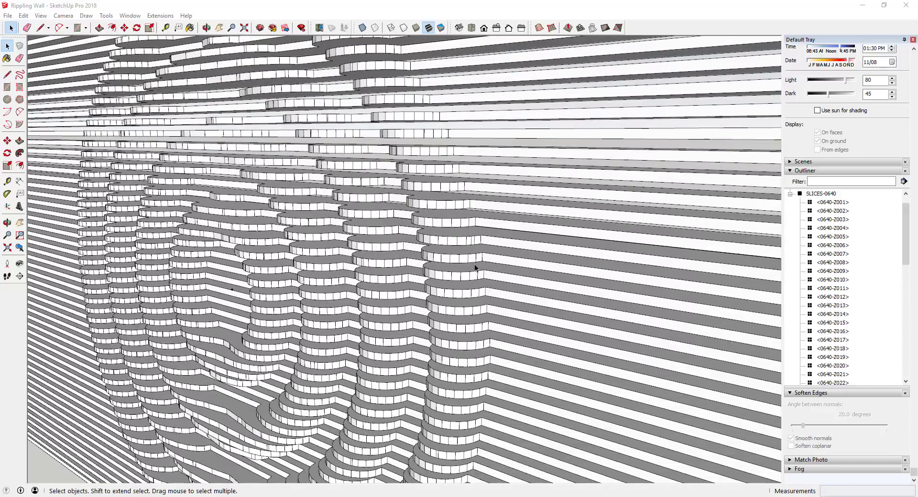
pyautogui.scroll(-10, 350, 258)
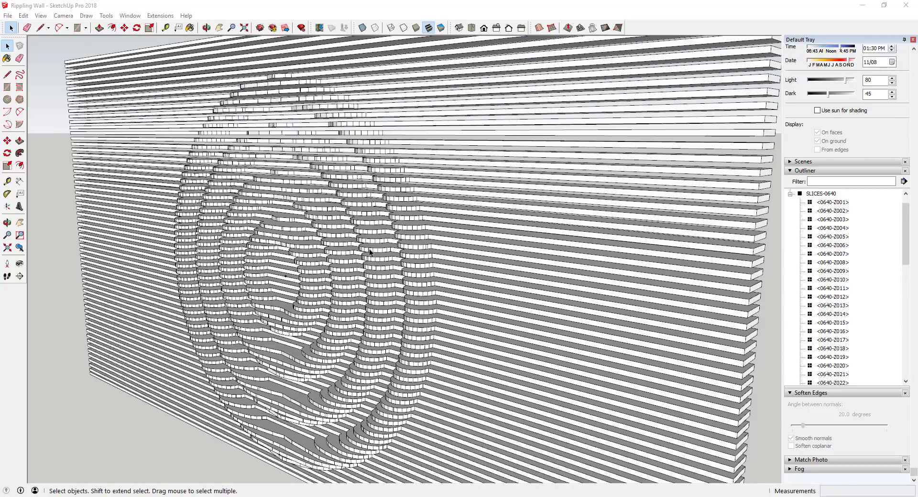
pyautogui.moveTo(341, 240); pyautogui.dragTo(362, 252, button='middle')
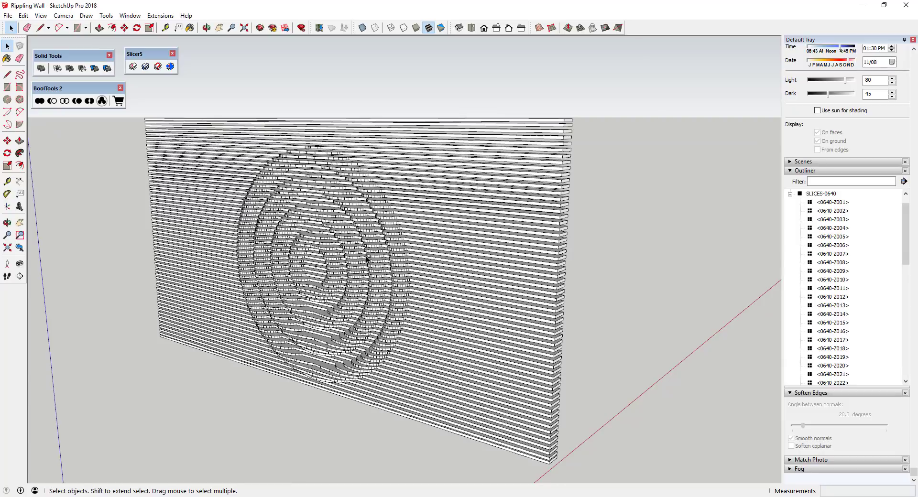
pyautogui.moveTo(619, 248); pyautogui.dragTo(547, 238, button='middle')
pyautogui.click(478, 239)
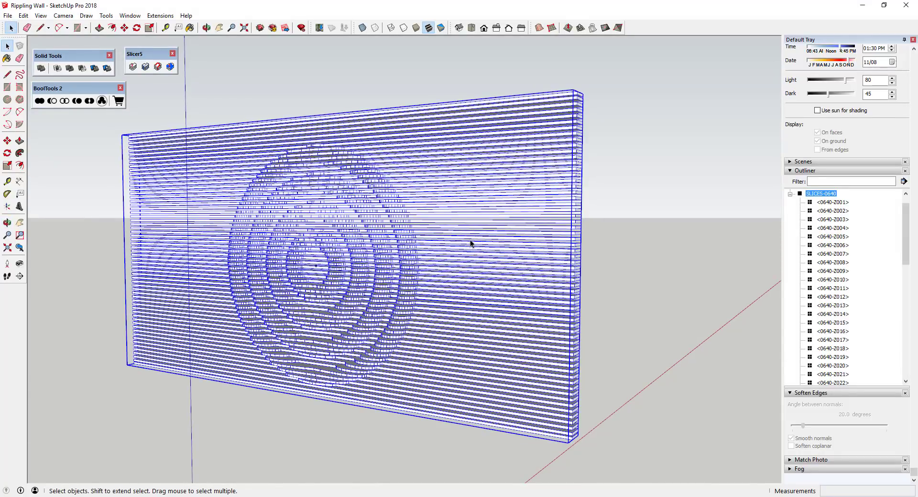
pyautogui.doubleClick(470, 240)
pyautogui.moveTo(518, 224); pyautogui.dragTo(523, 245, button='middle')
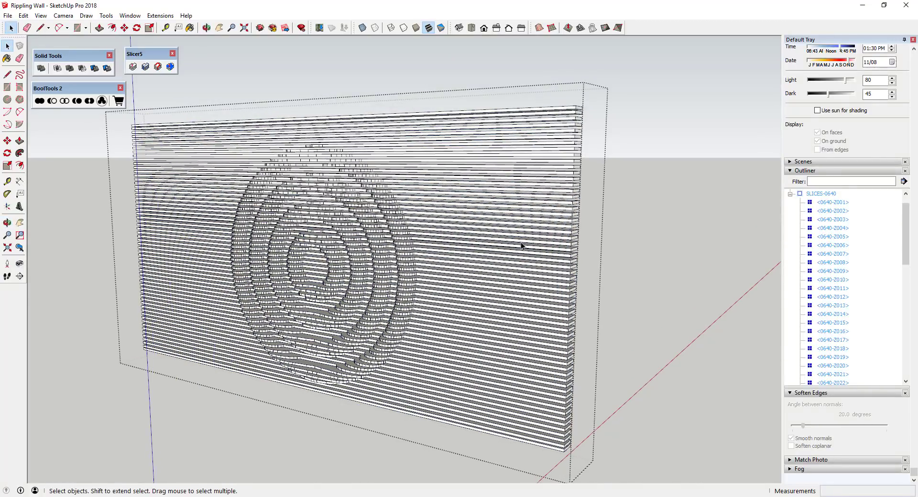
pyautogui.hotkey('ctrl', 'a')
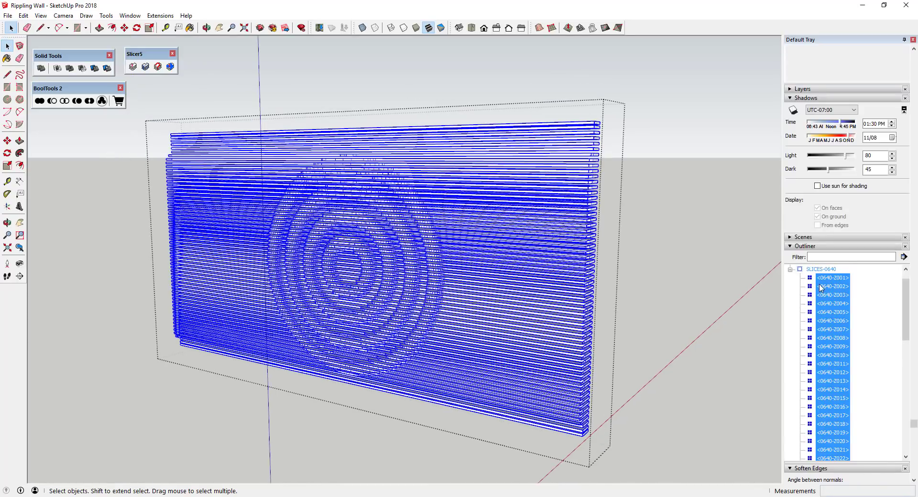
# Soften the edges of the selected slats with soften coplanar enabled and a 52.1-degree angle between normals.
pyautogui.scroll(-6, 821, 286)
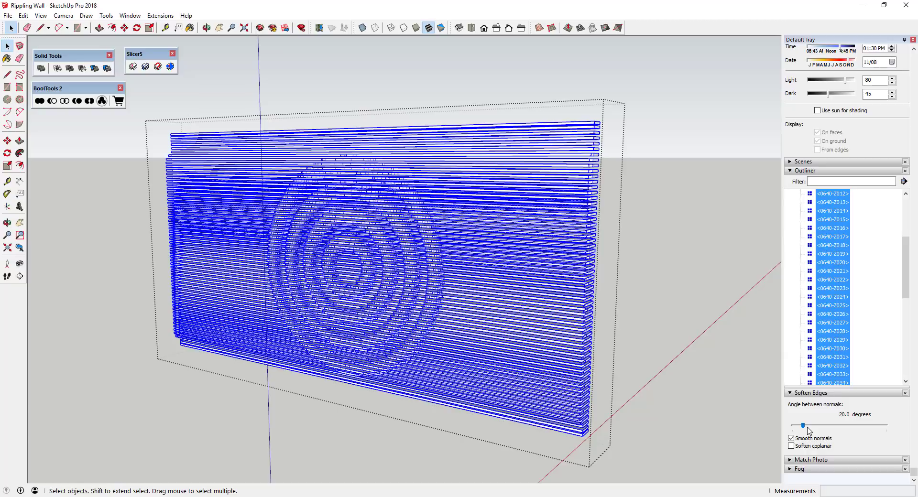
pyautogui.click(791, 446)
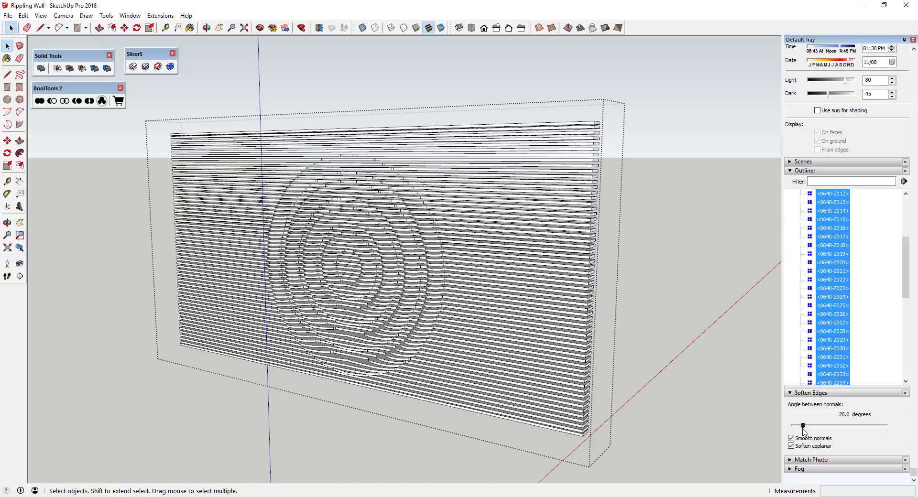
pyautogui.moveTo(803, 426); pyautogui.dragTo(821, 426)
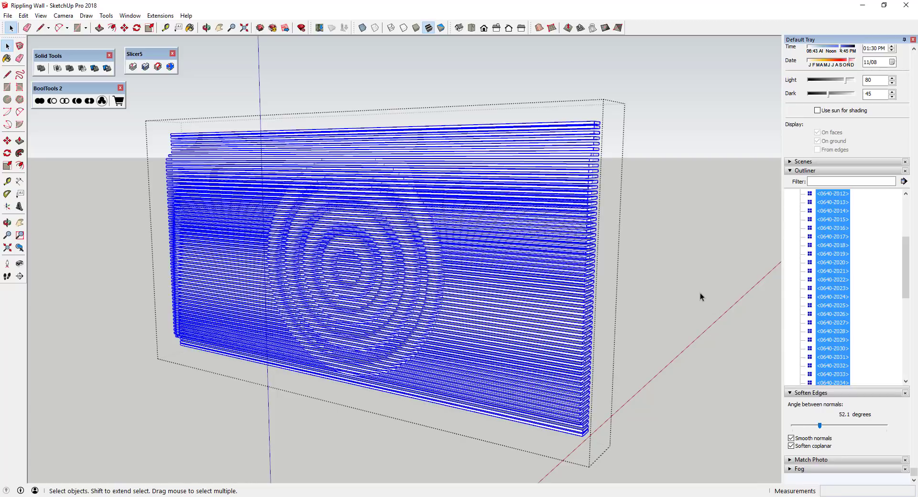
pyautogui.click(700, 291)
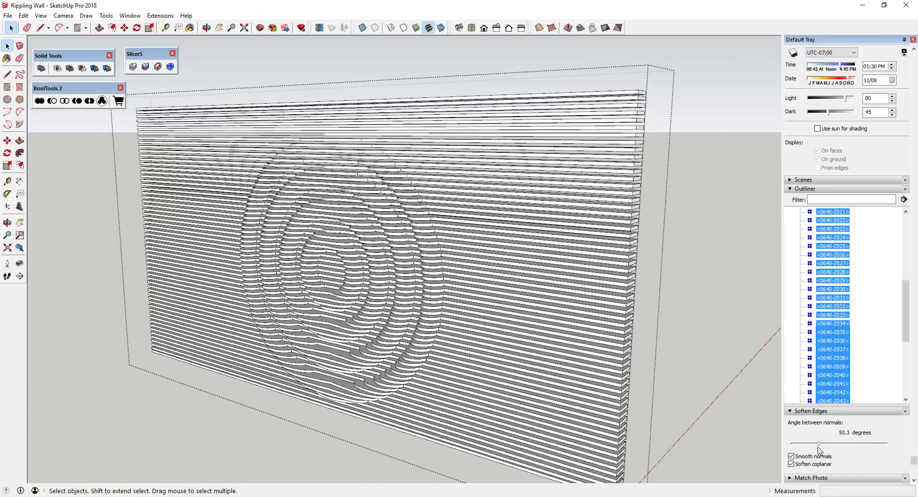
# Set the slats' edge-softening angle to 39.3 degrees and leave the sliced wall group.
pyautogui.moveTo(818, 447)
pyautogui.mouseDown()
pyautogui.moveTo(797, 452)
pyautogui.moveTo(814, 450)
pyautogui.mouseUp()
pyautogui.click(681, 314)
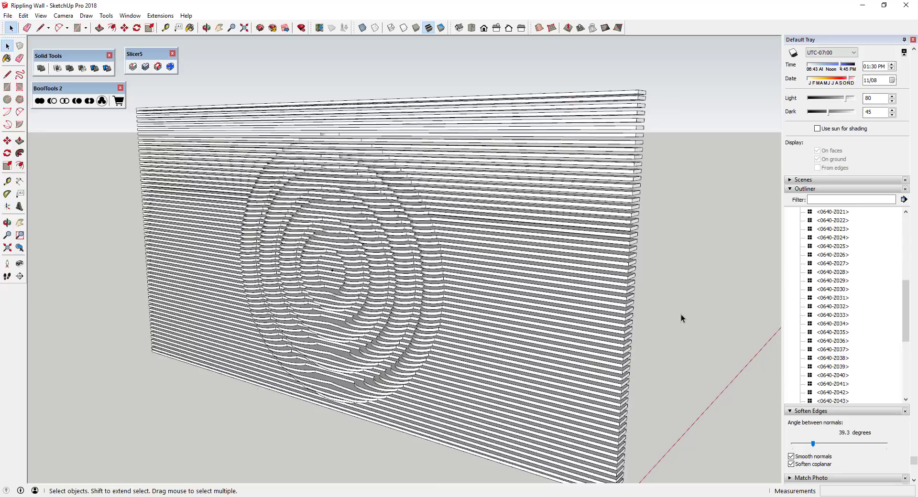
pyautogui.moveTo(681, 311); pyautogui.dragTo(718, 298, button='middle')
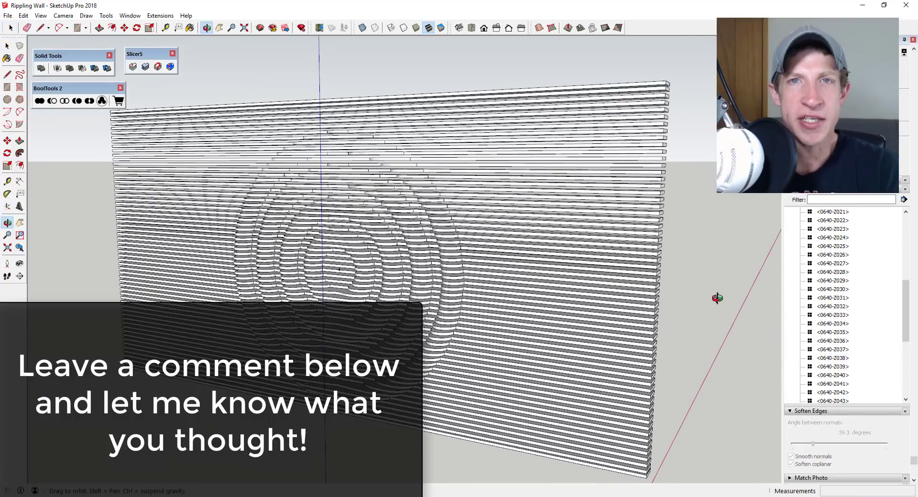